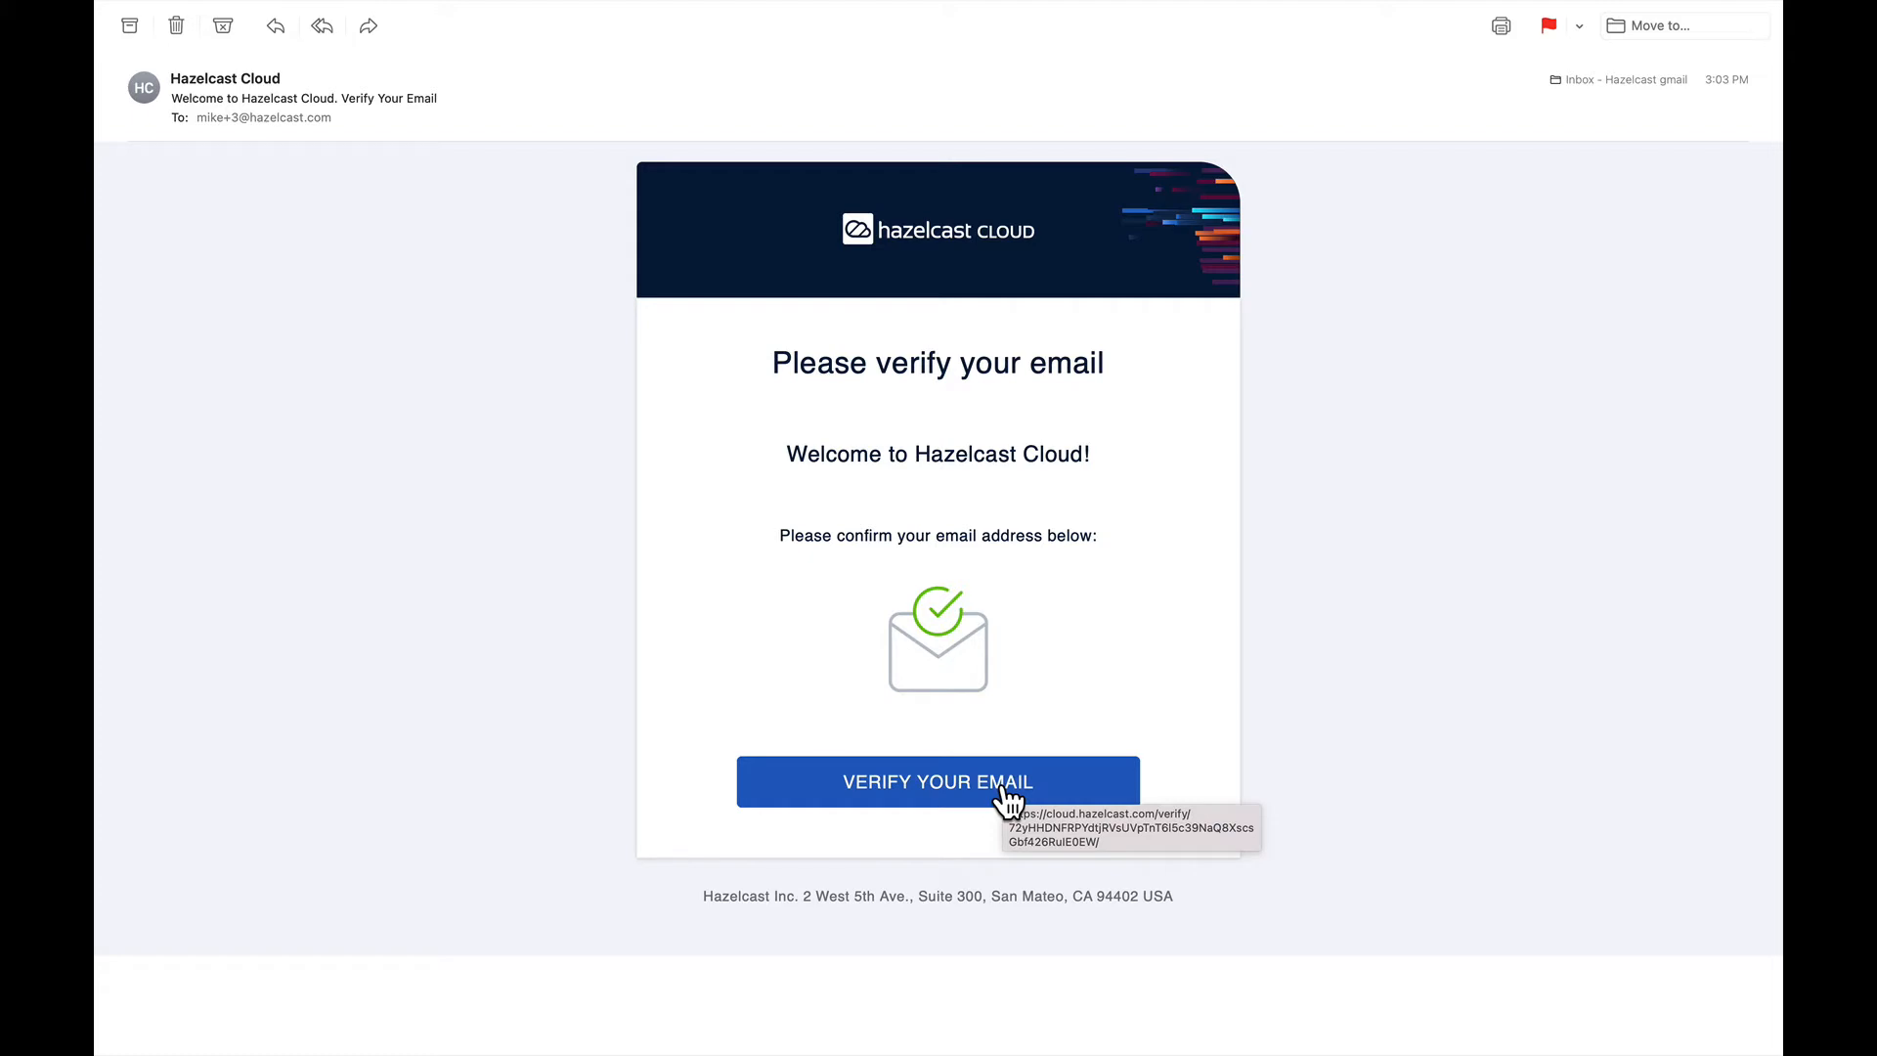
Verify the new Hazelcast Cloud account's email address from the welcome message and continue to the sign-in page.
{"action": "left_click", "coordinate": [1007, 794]}
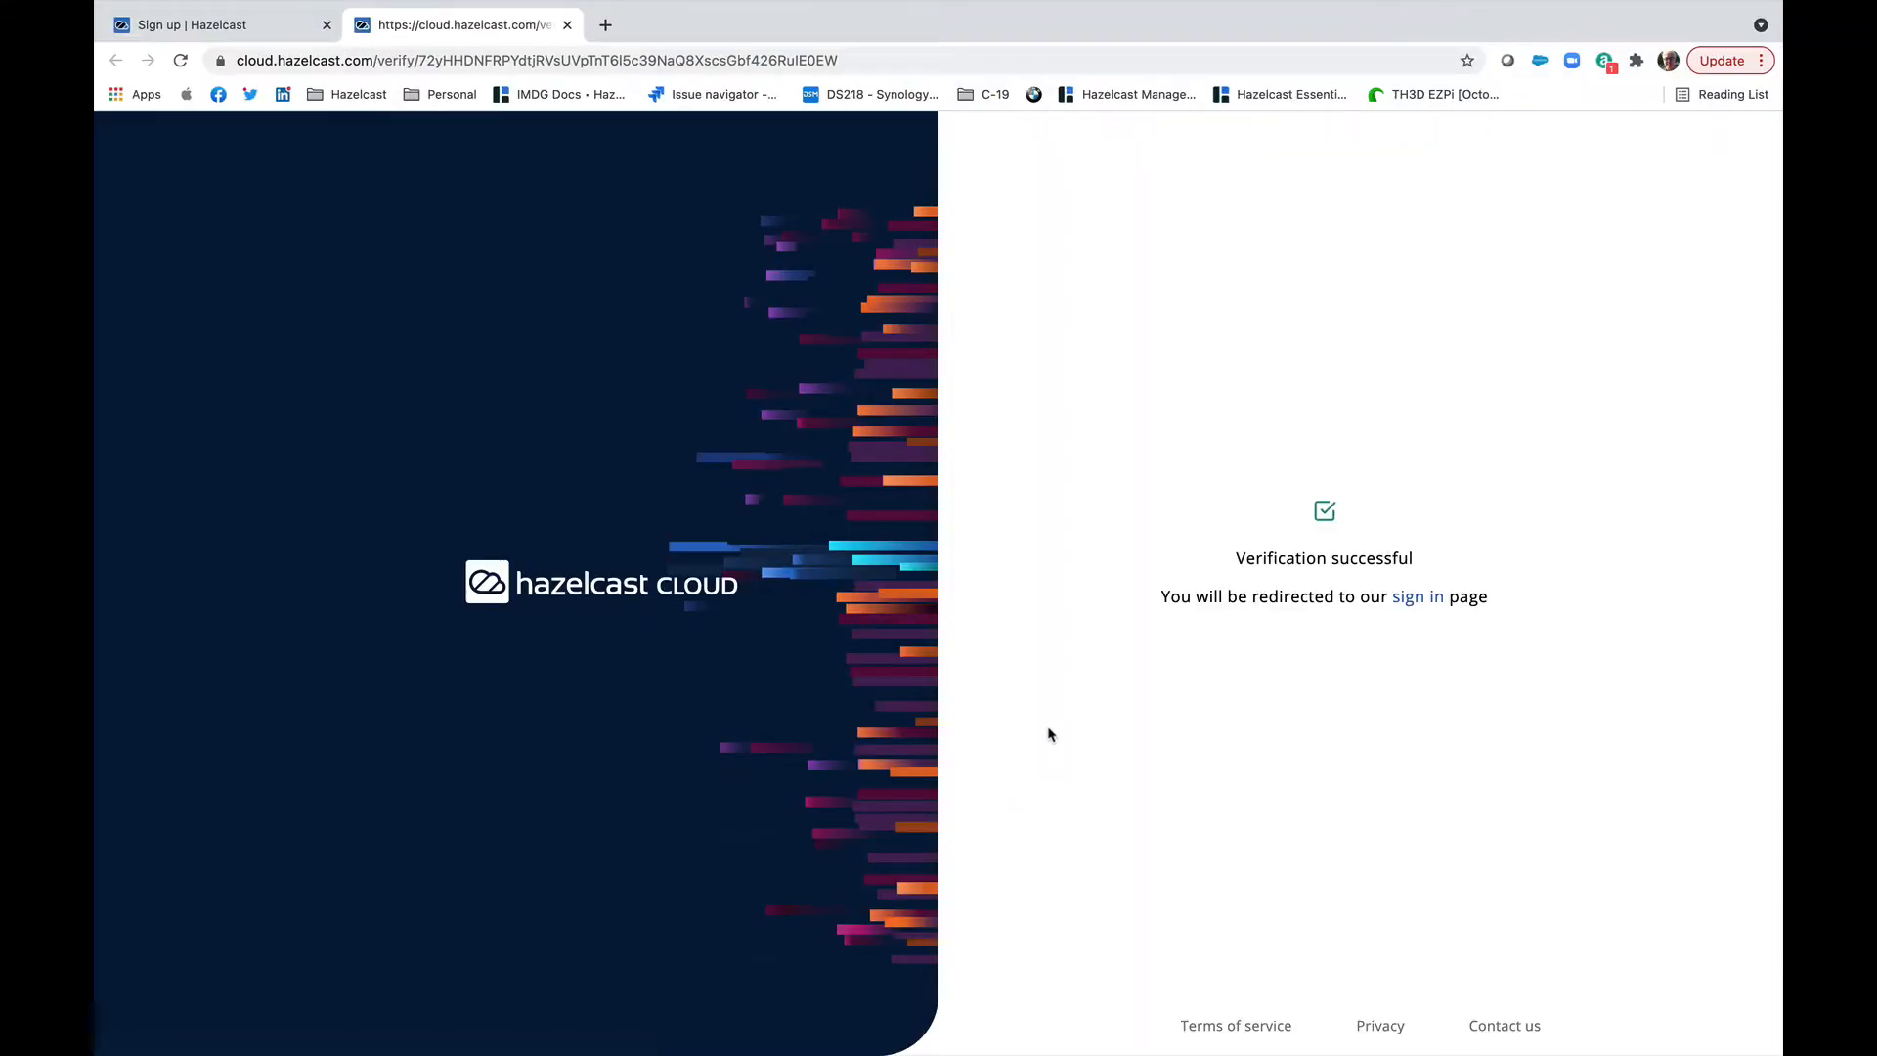
{"action": "left_click", "coordinate": [1398, 598]}
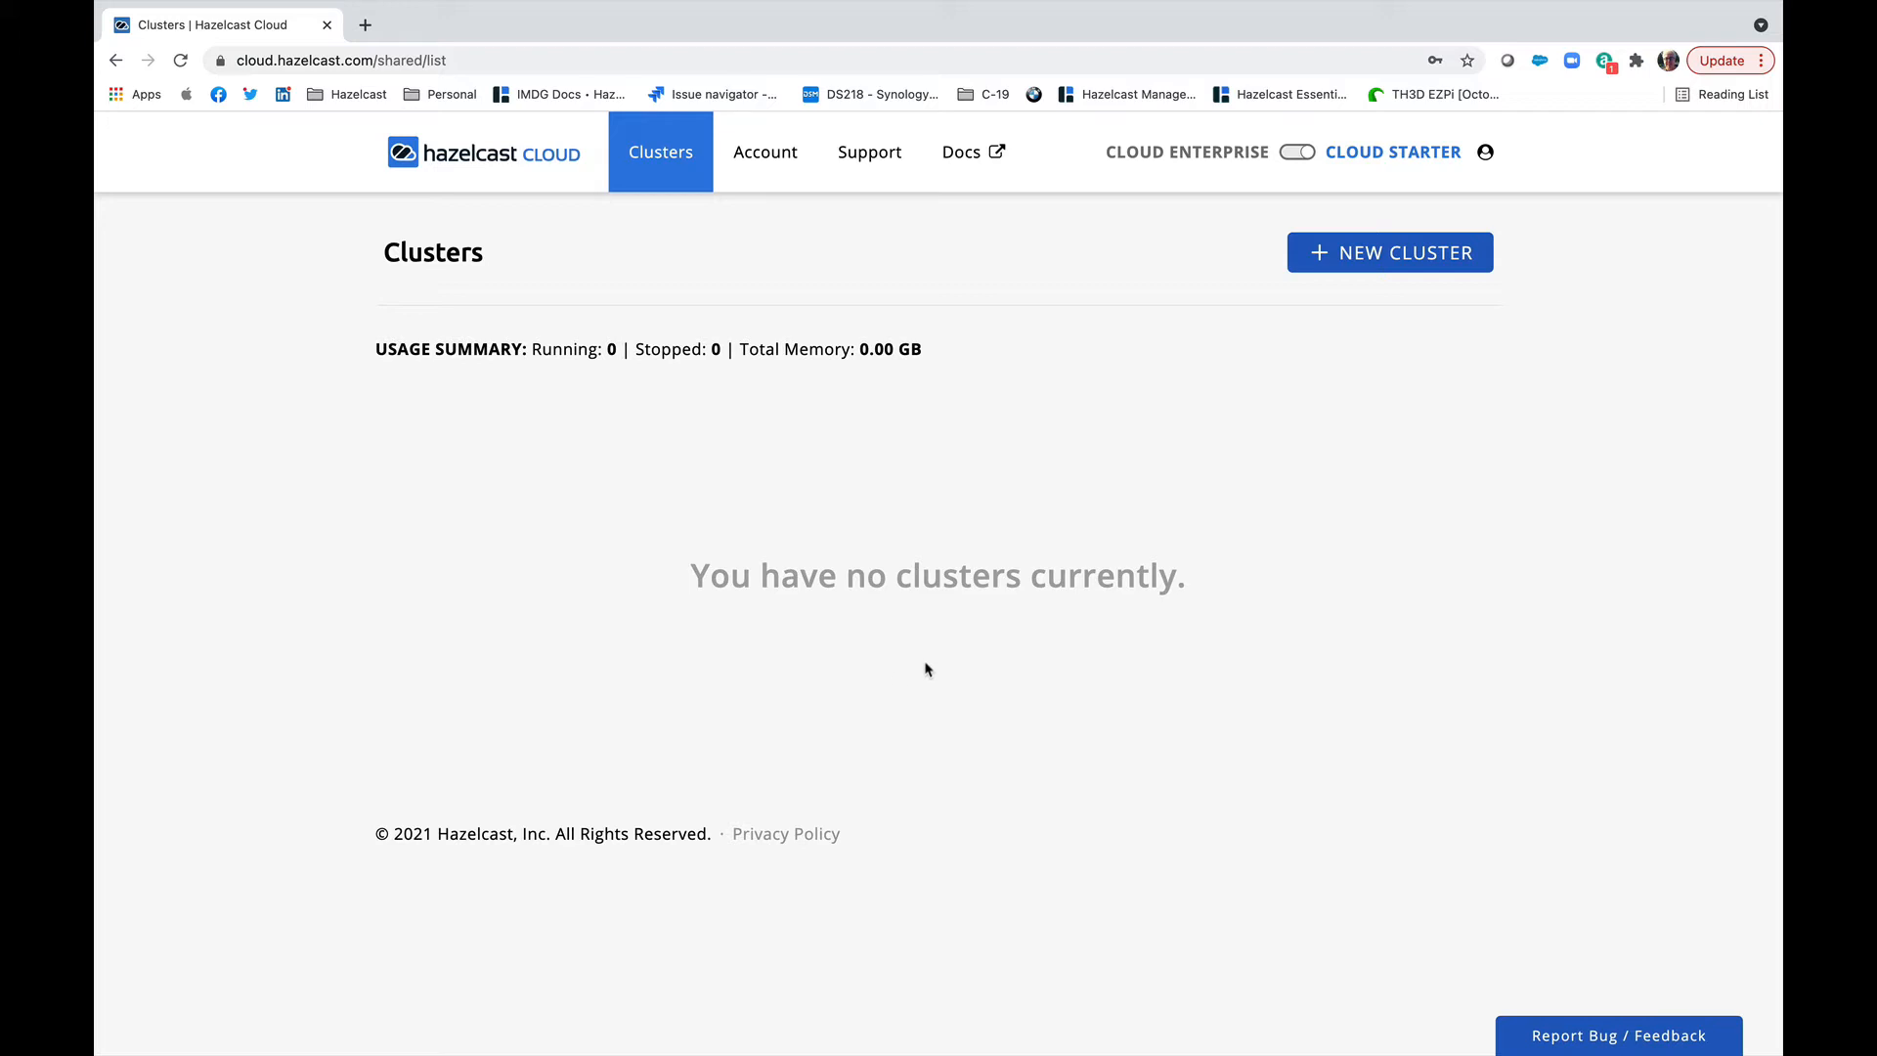
Start a new shared cluster and name it HazelVision.
{"action": "left_click", "coordinate": [1387, 256]}
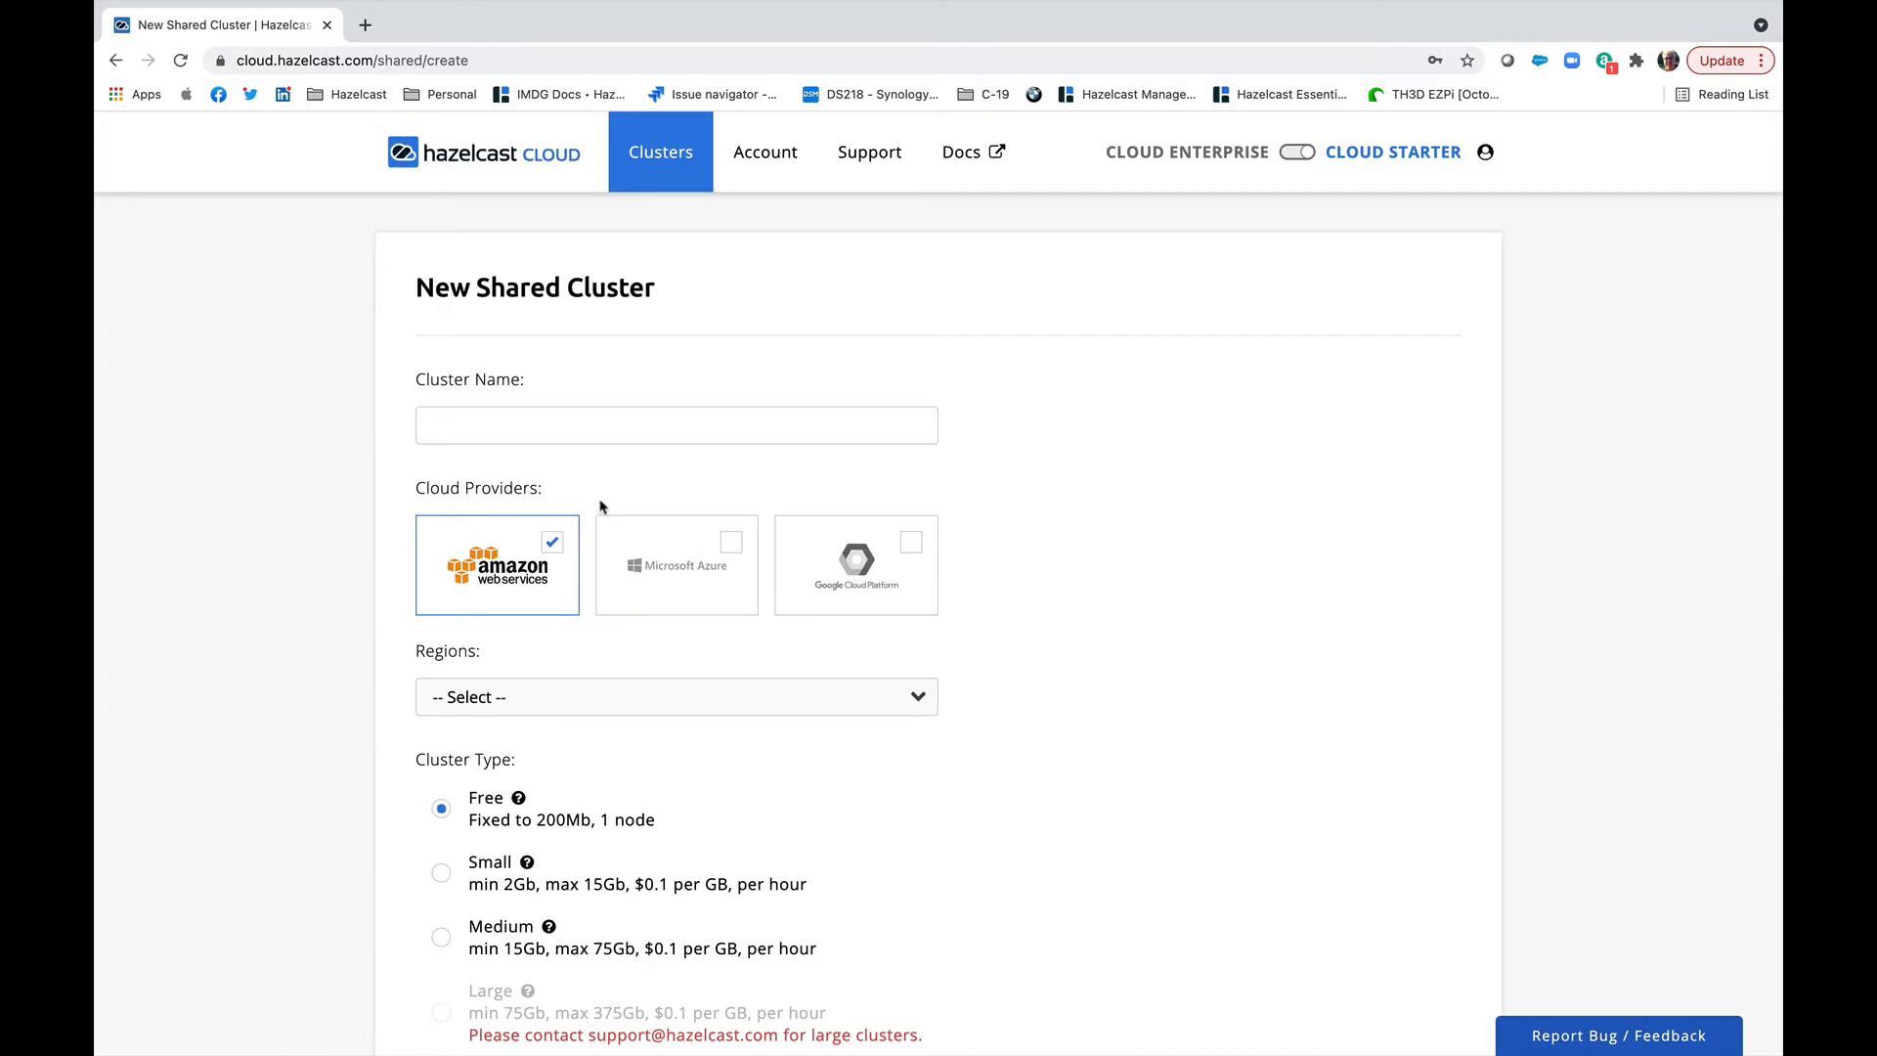
{"action": "left_click", "coordinate": [491, 434]}
{"action": "type", "text": "H"}
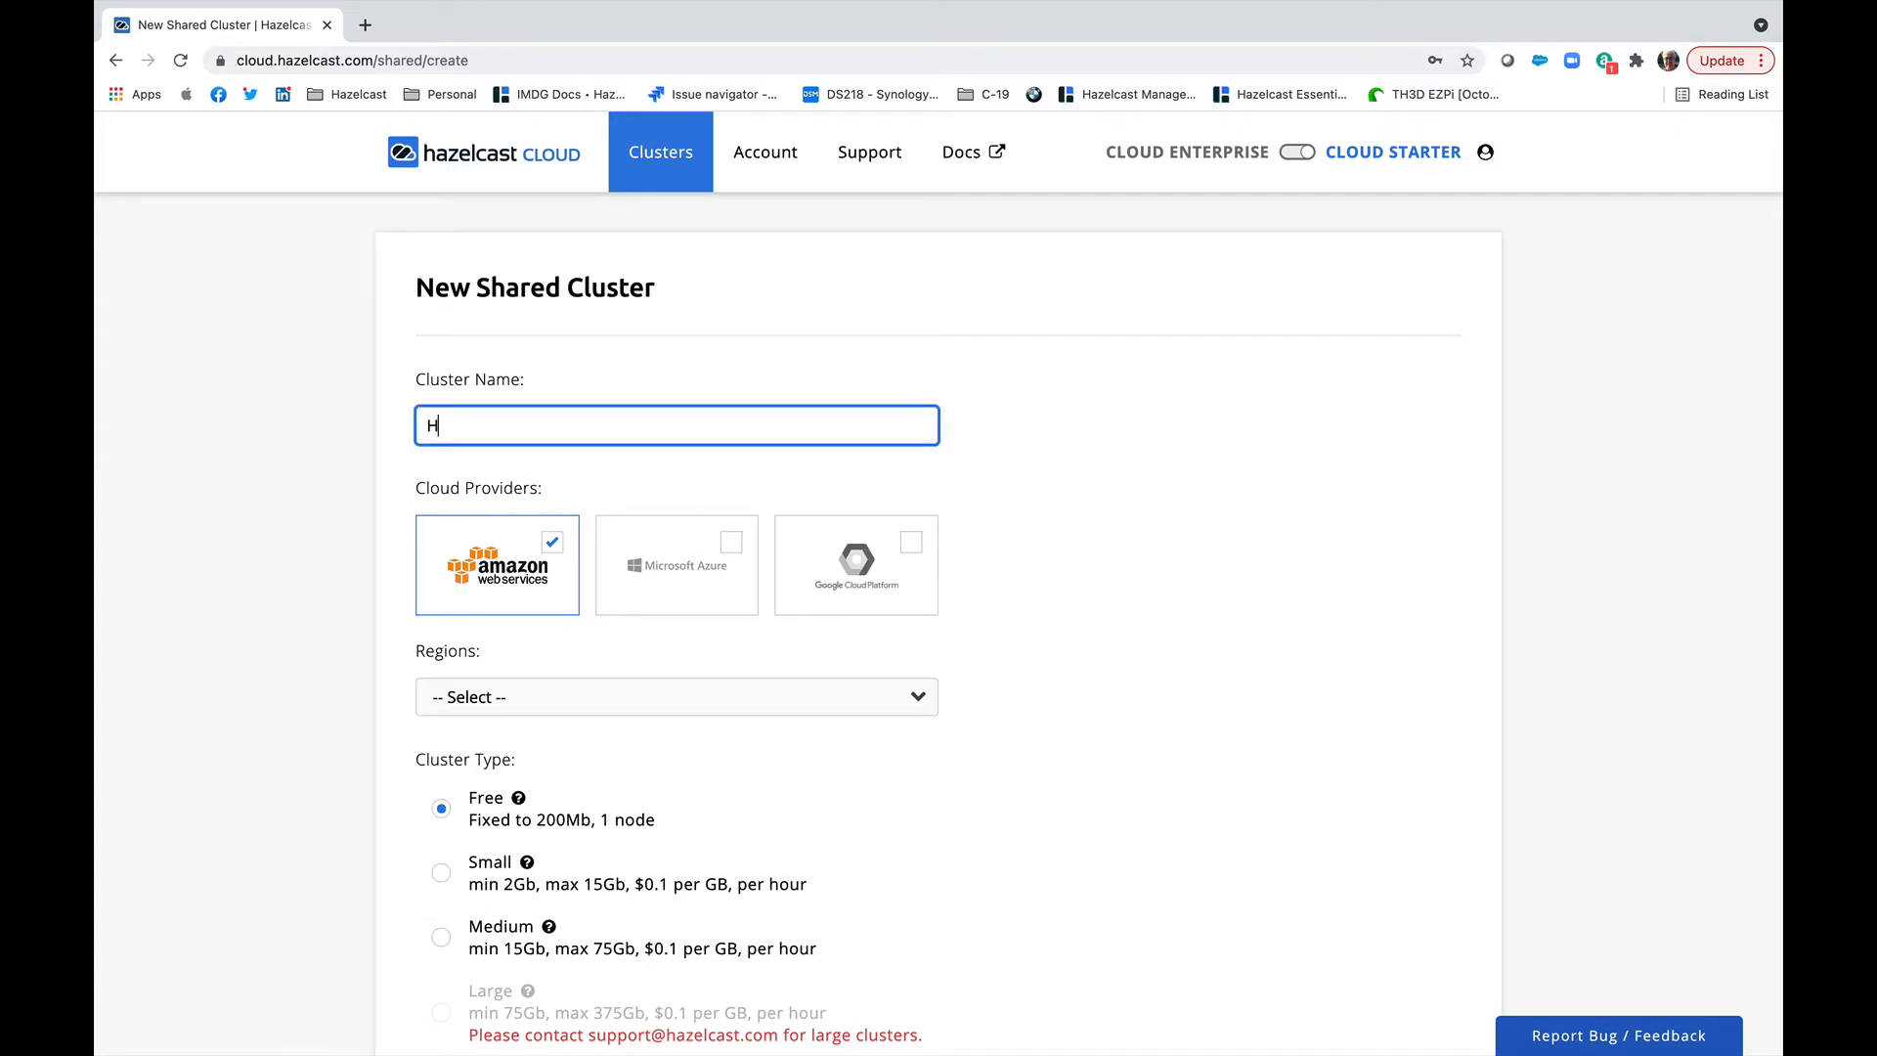
{"action": "type", "text": "azelVision"}
Set the new cluster's region to US East (N. Virginia).
{"action": "scroll", "coordinate": [569, 652], "scroll_direction": "down", "scroll_amount": 3}
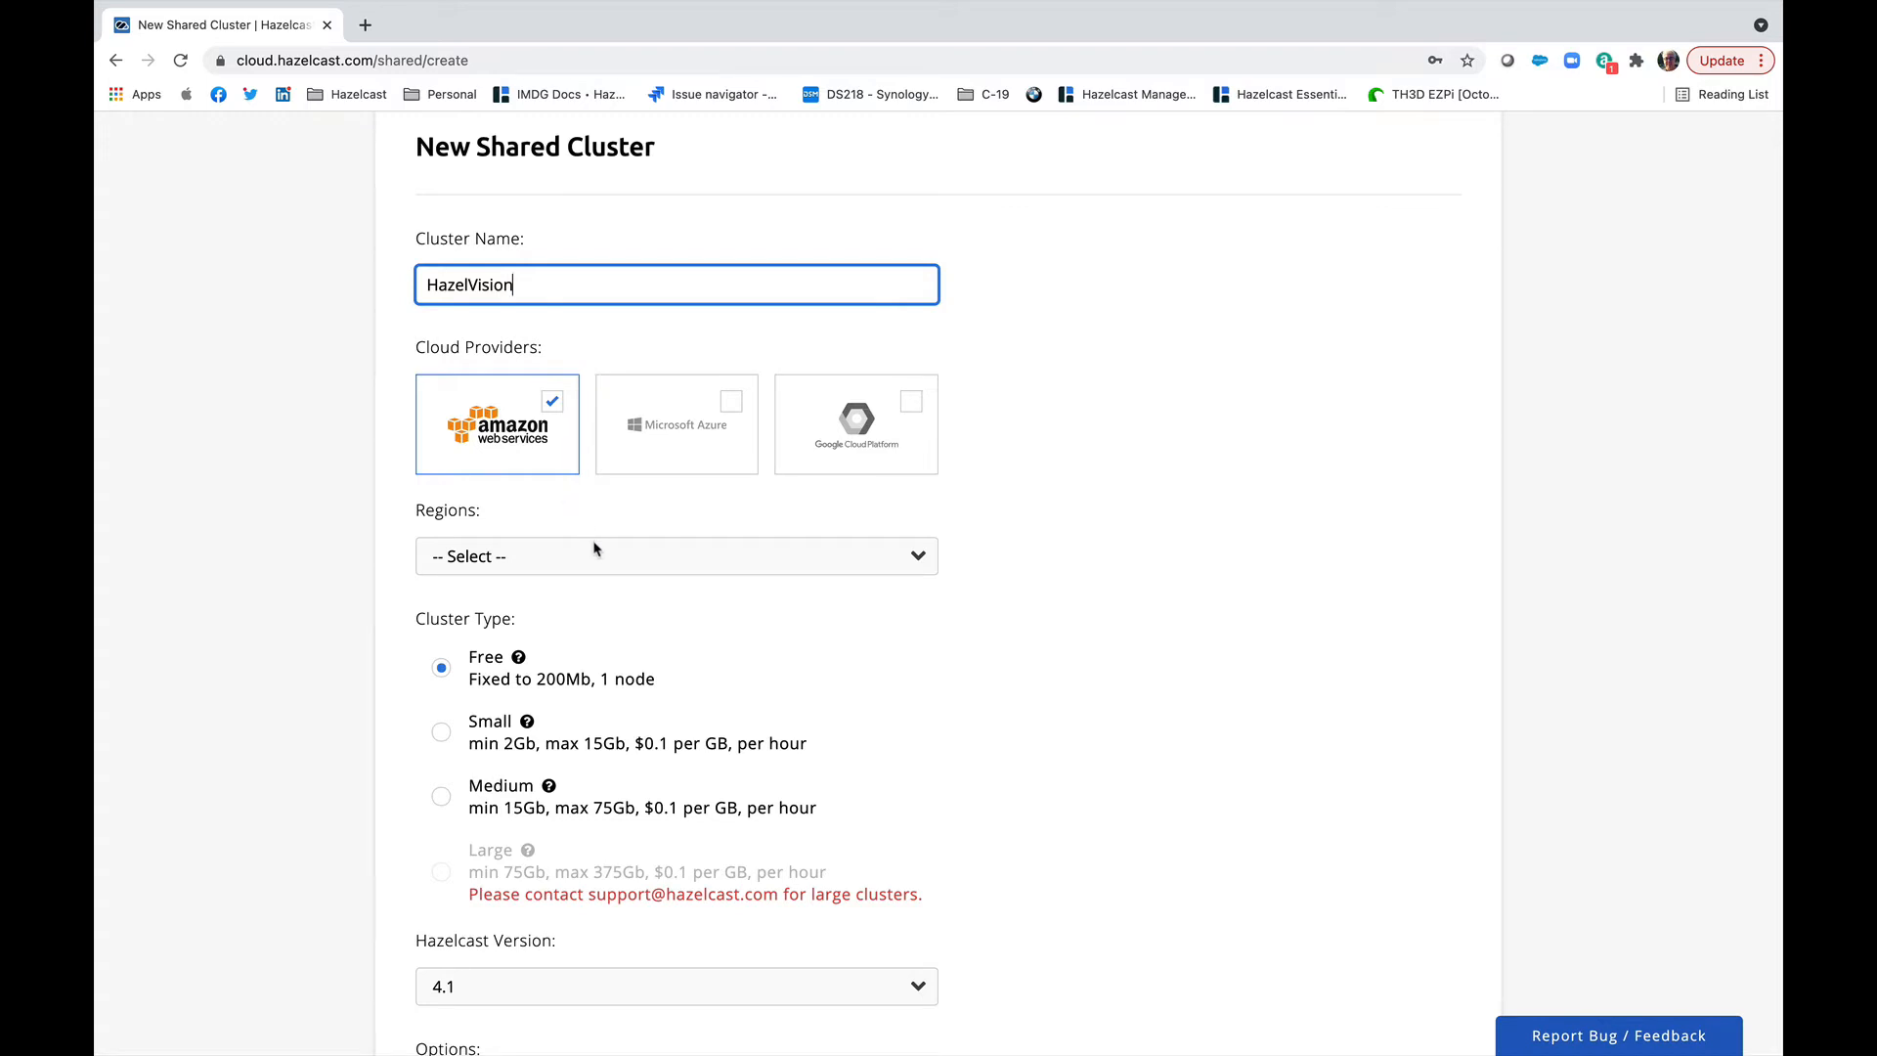
{"action": "left_click", "coordinate": [618, 556]}
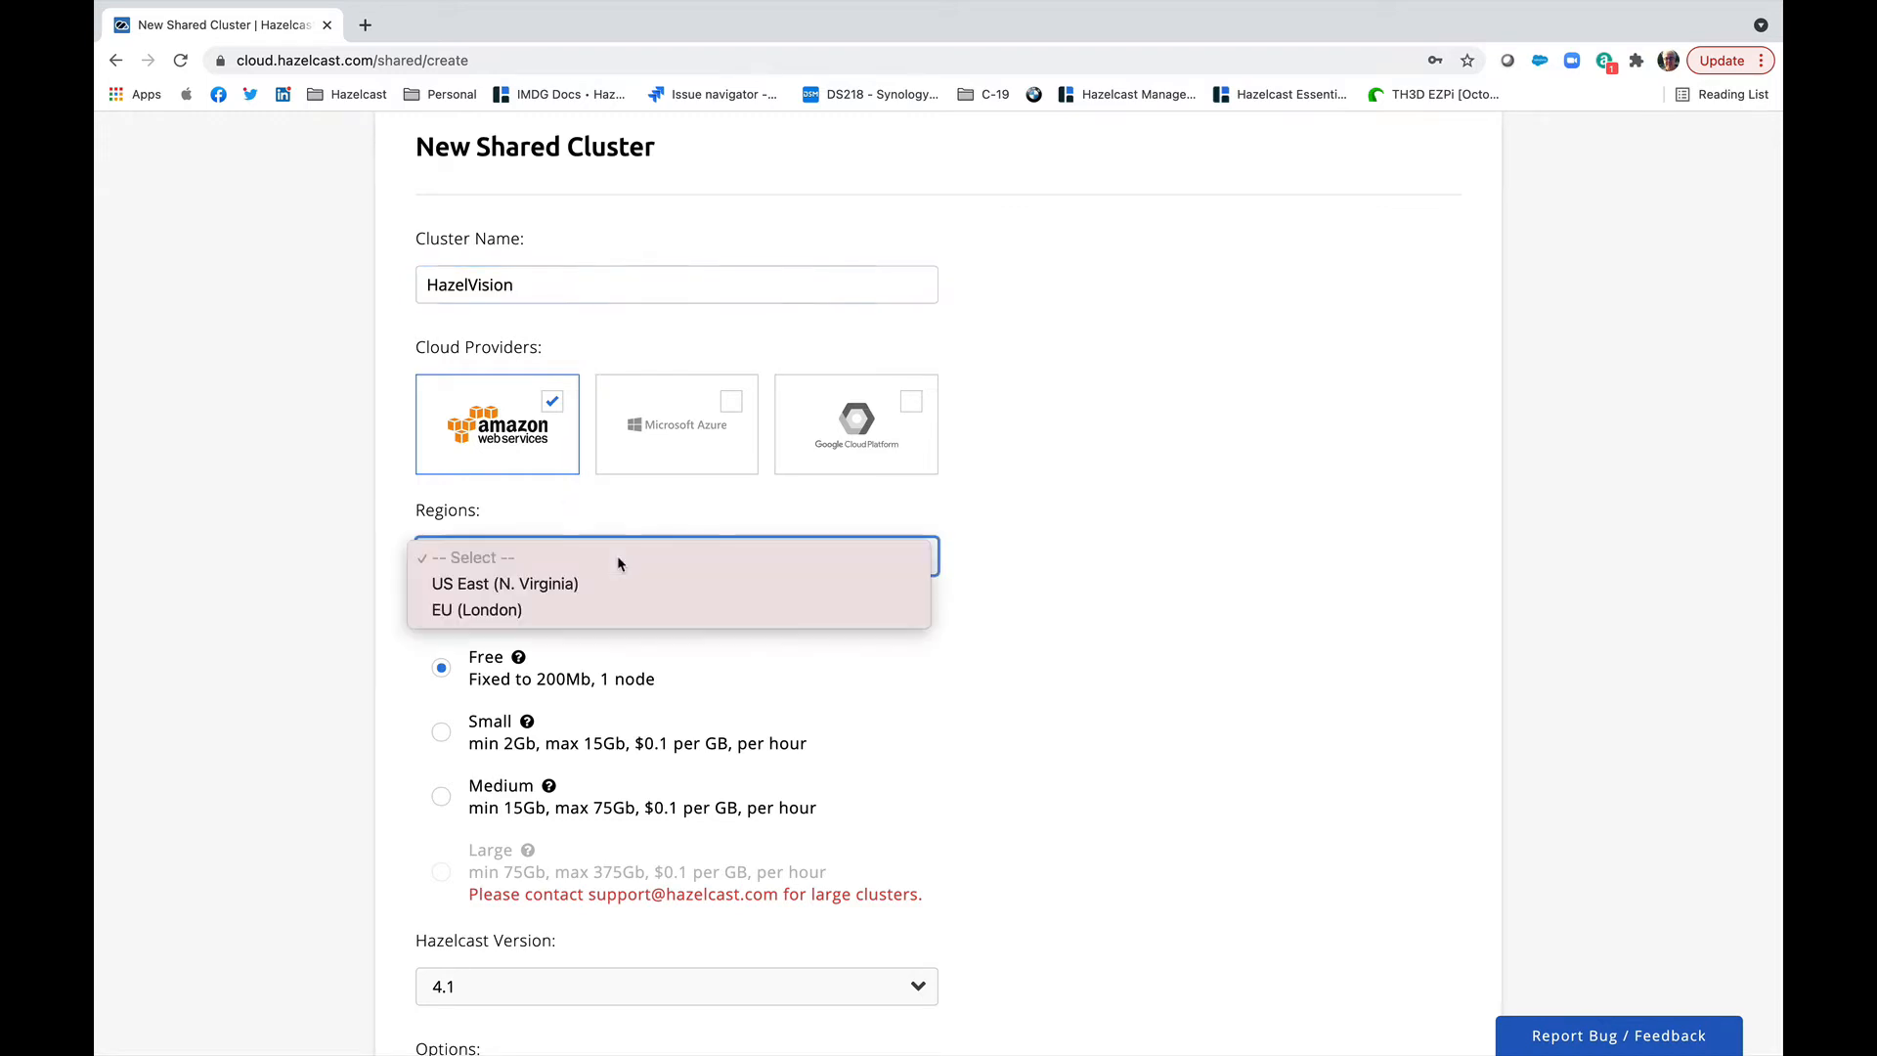
{"action": "left_click", "coordinate": [526, 585]}
Choose Hazelcast version 4.1 for the new cluster.
{"action": "scroll", "coordinate": [638, 671], "scroll_direction": "down", "scroll_amount": 2}
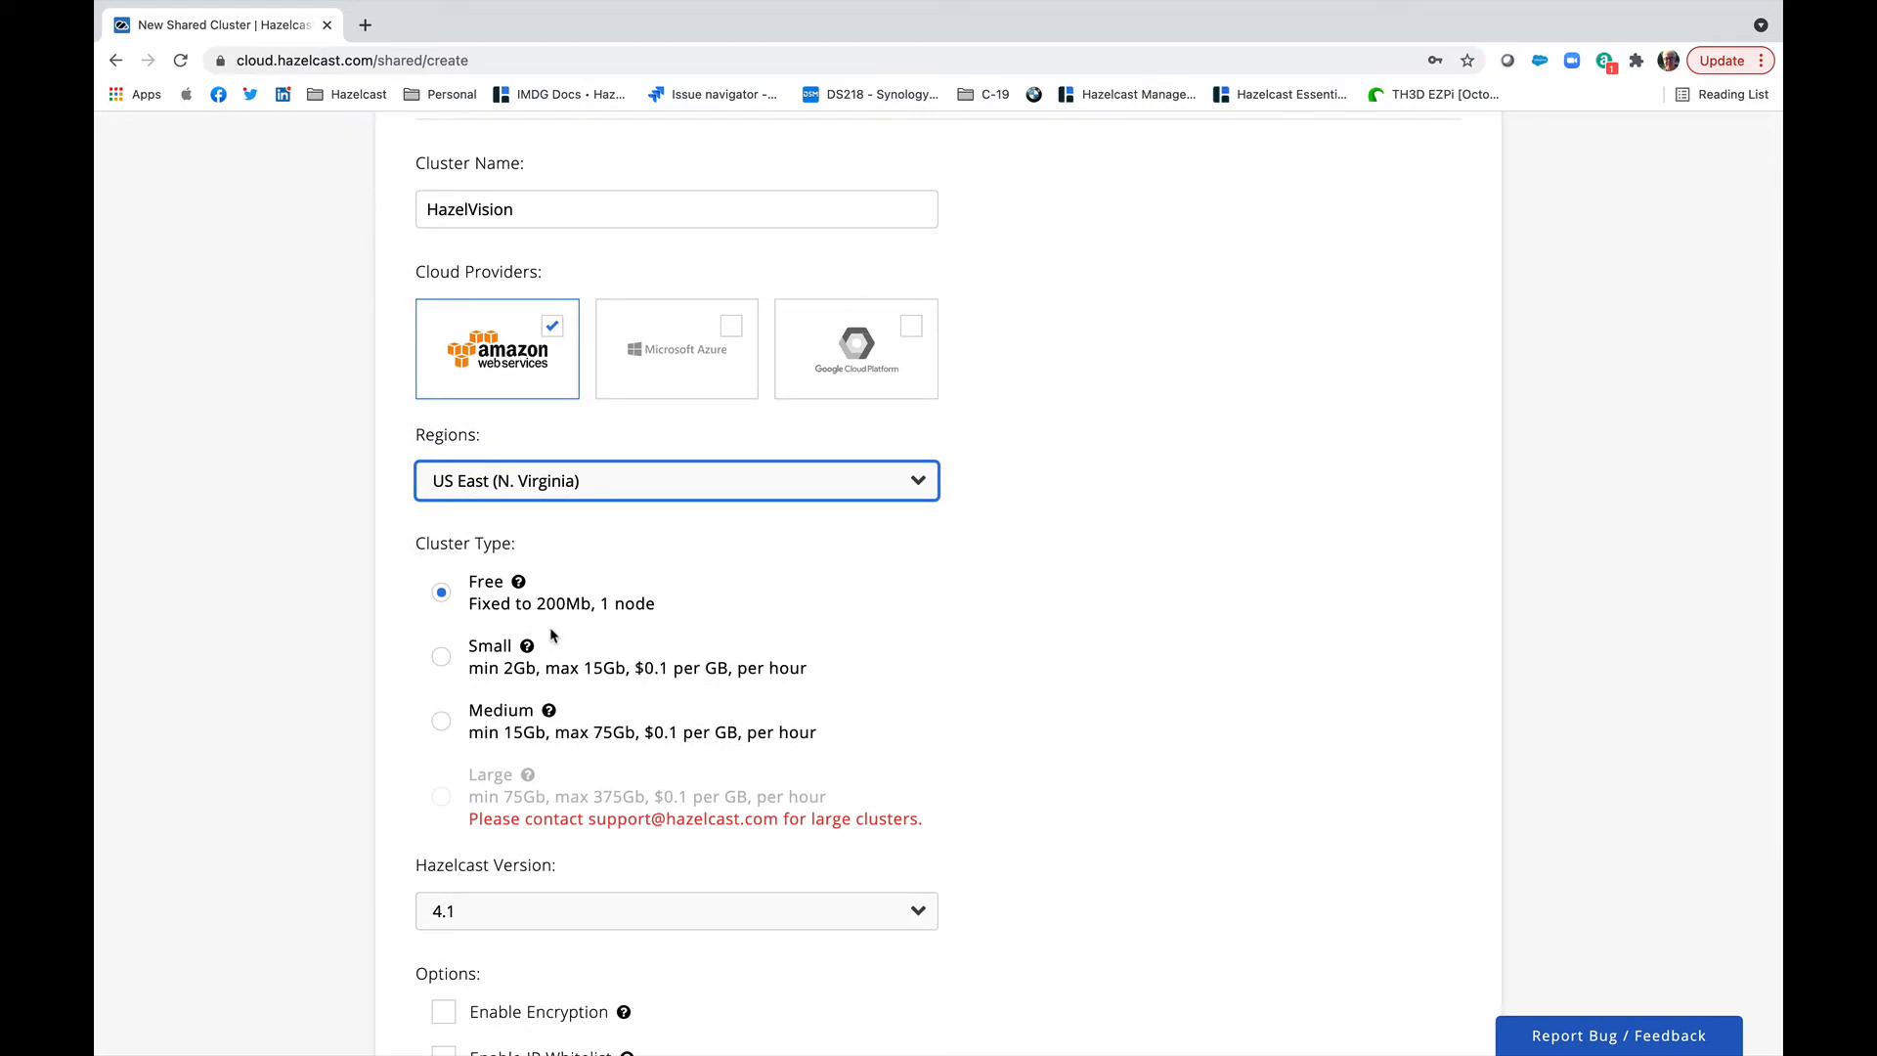
{"action": "scroll", "coordinate": [585, 634], "scroll_direction": "down", "scroll_amount": 3}
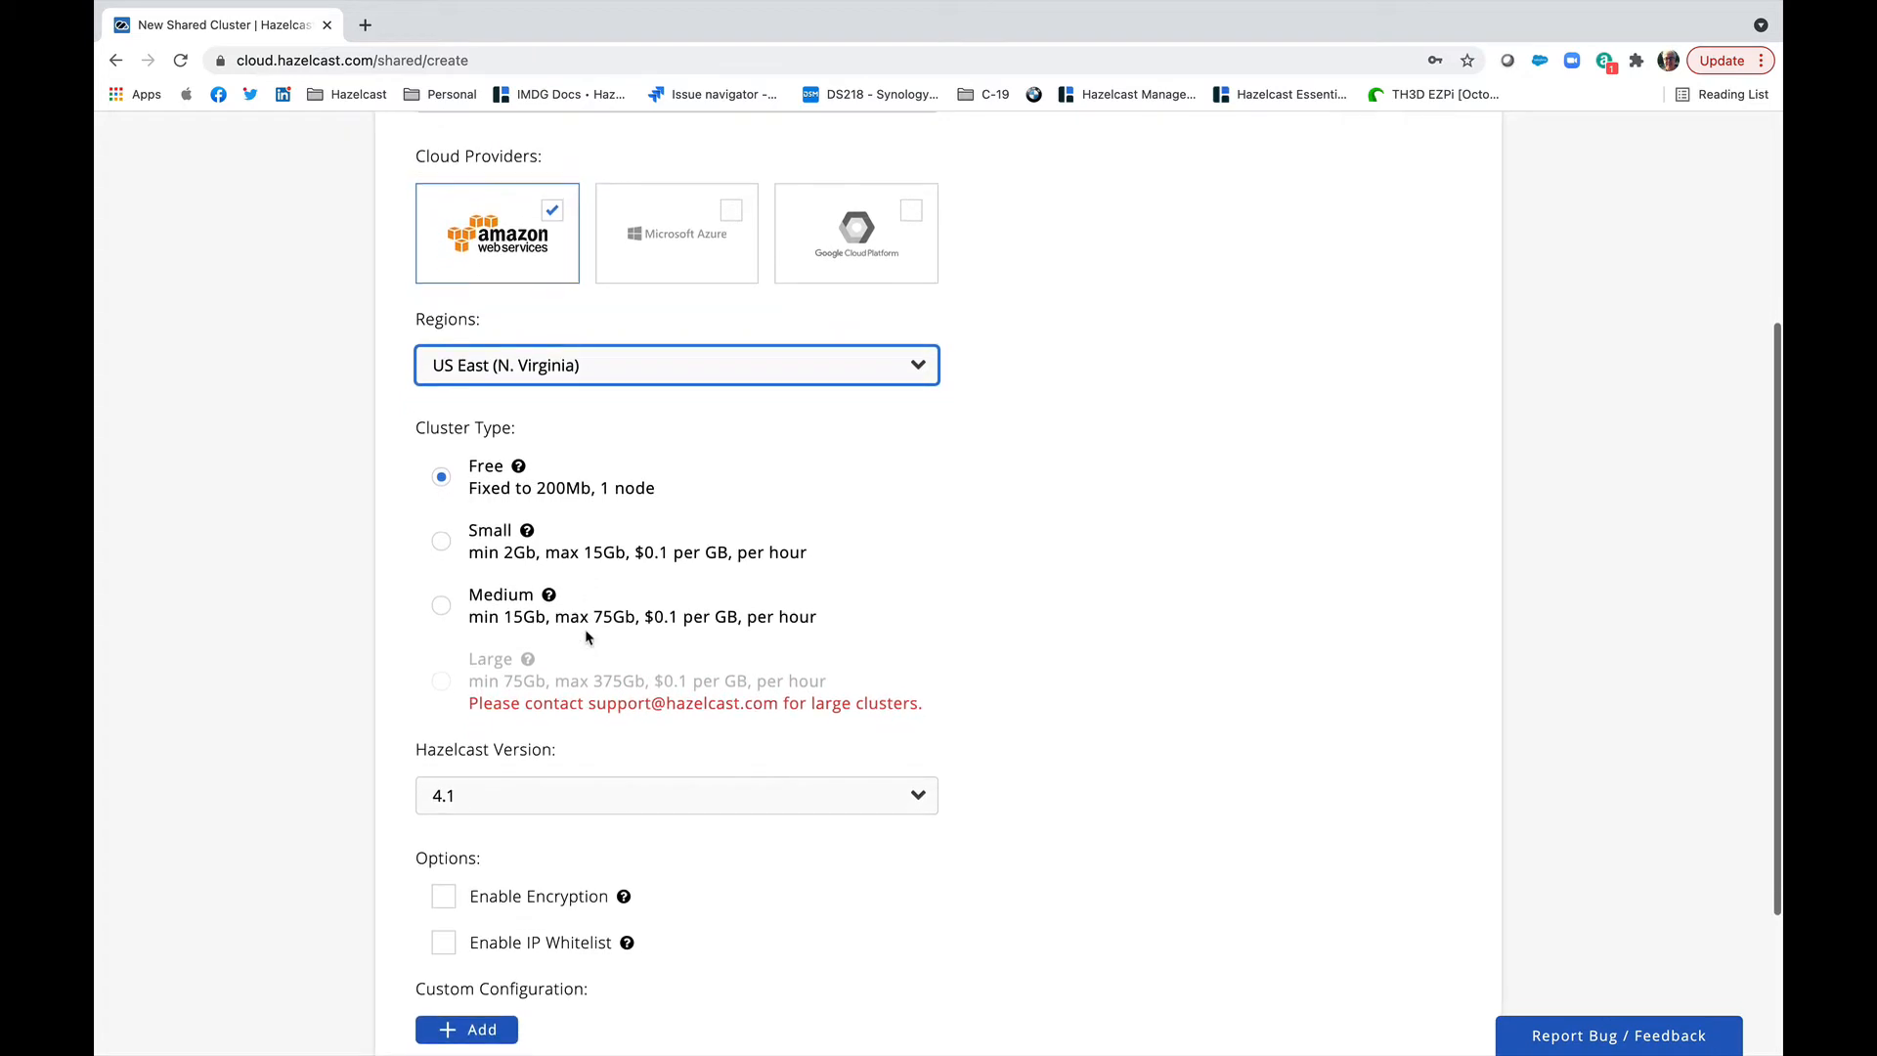
{"action": "scroll", "coordinate": [587, 638], "scroll_direction": "down", "scroll_amount": 1}
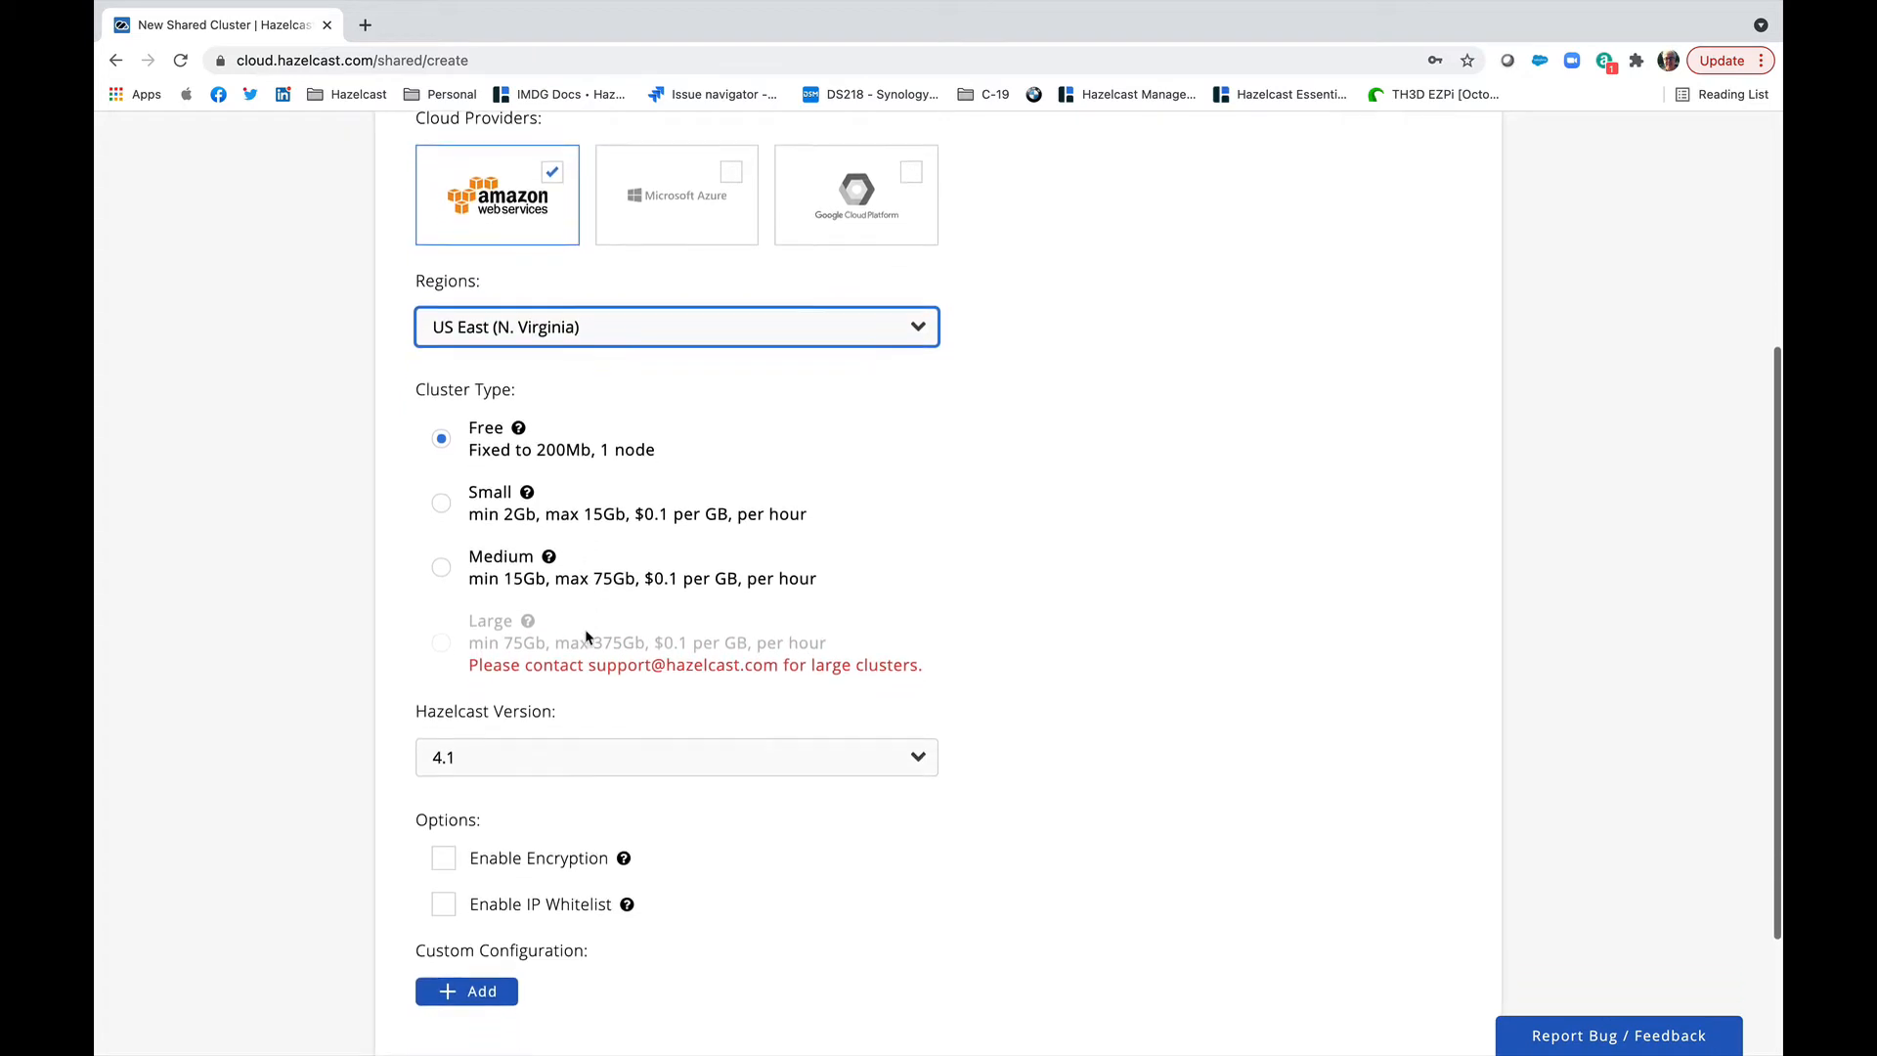
{"action": "left_click", "coordinate": [567, 751]}
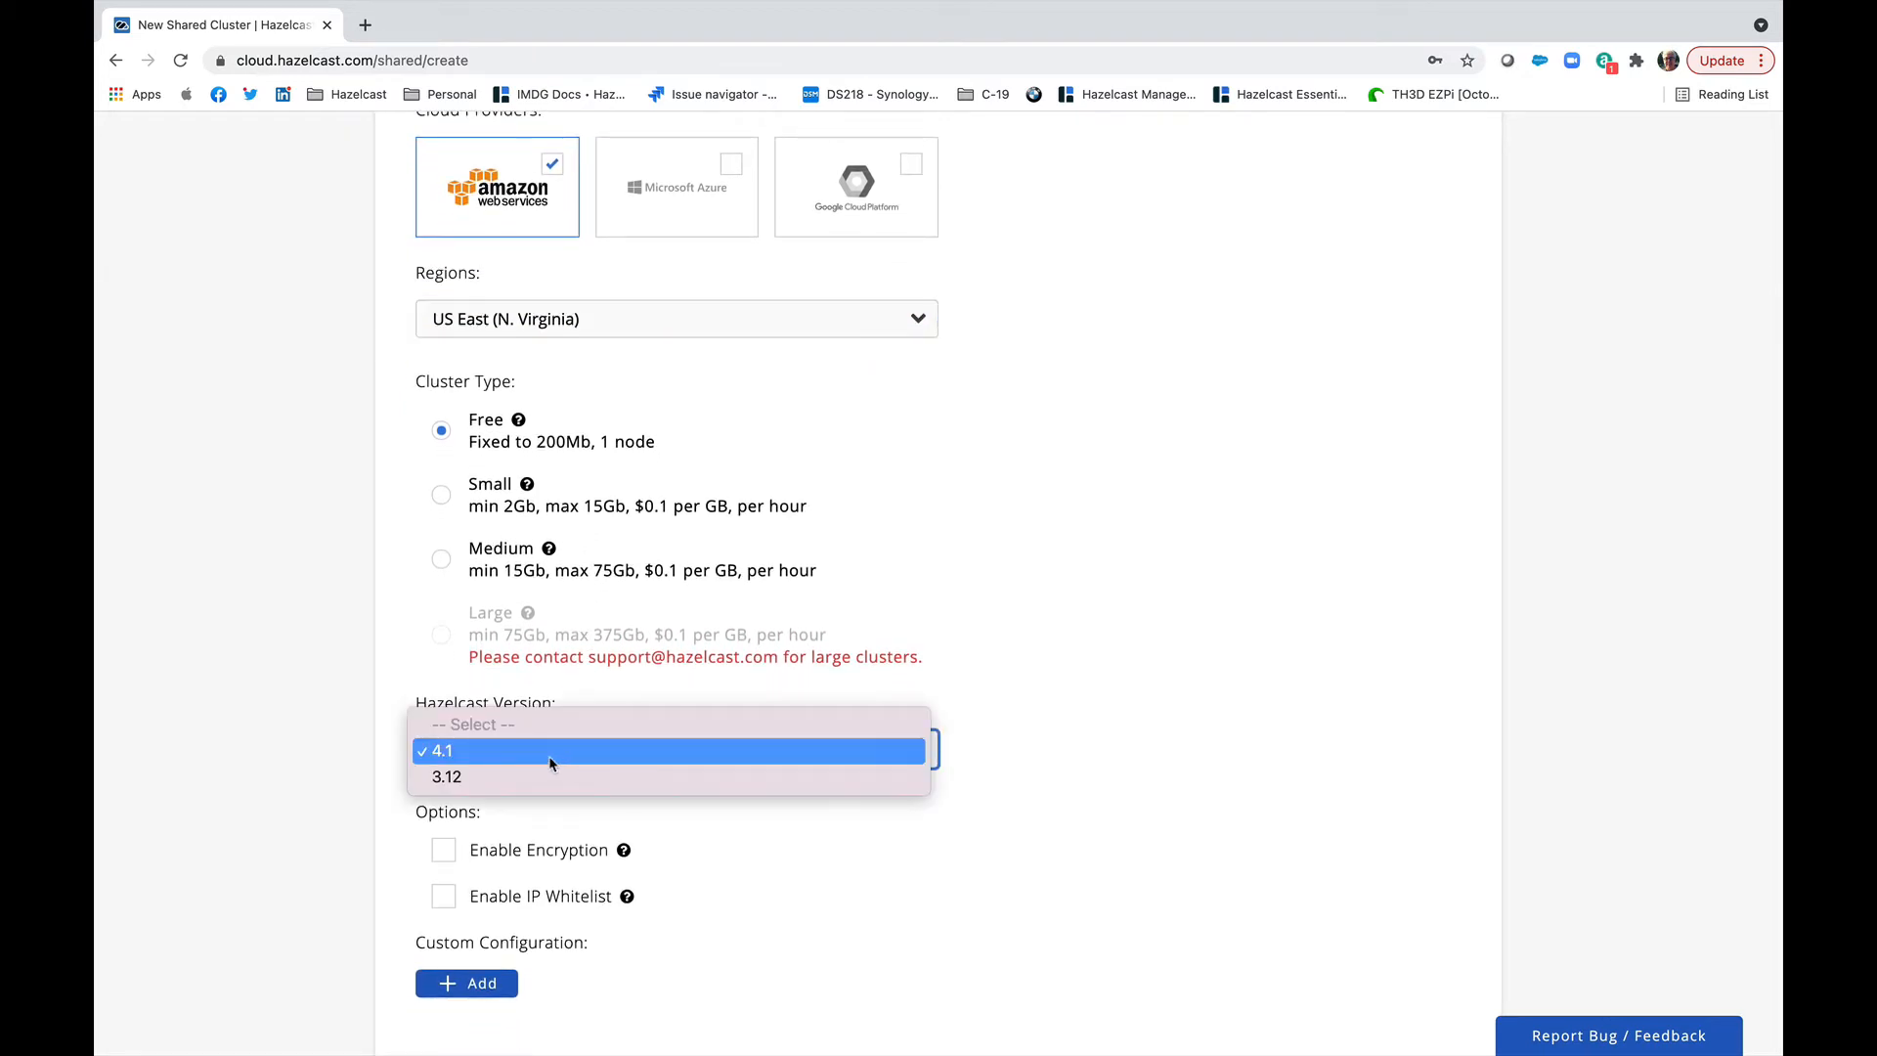
{"action": "left_click", "coordinate": [553, 753]}
Enable encryption and the IP whitelist for the cluster, and add your own IP address to the whitelist.
{"action": "scroll", "coordinate": [629, 828], "scroll_direction": "down", "scroll_amount": 3}
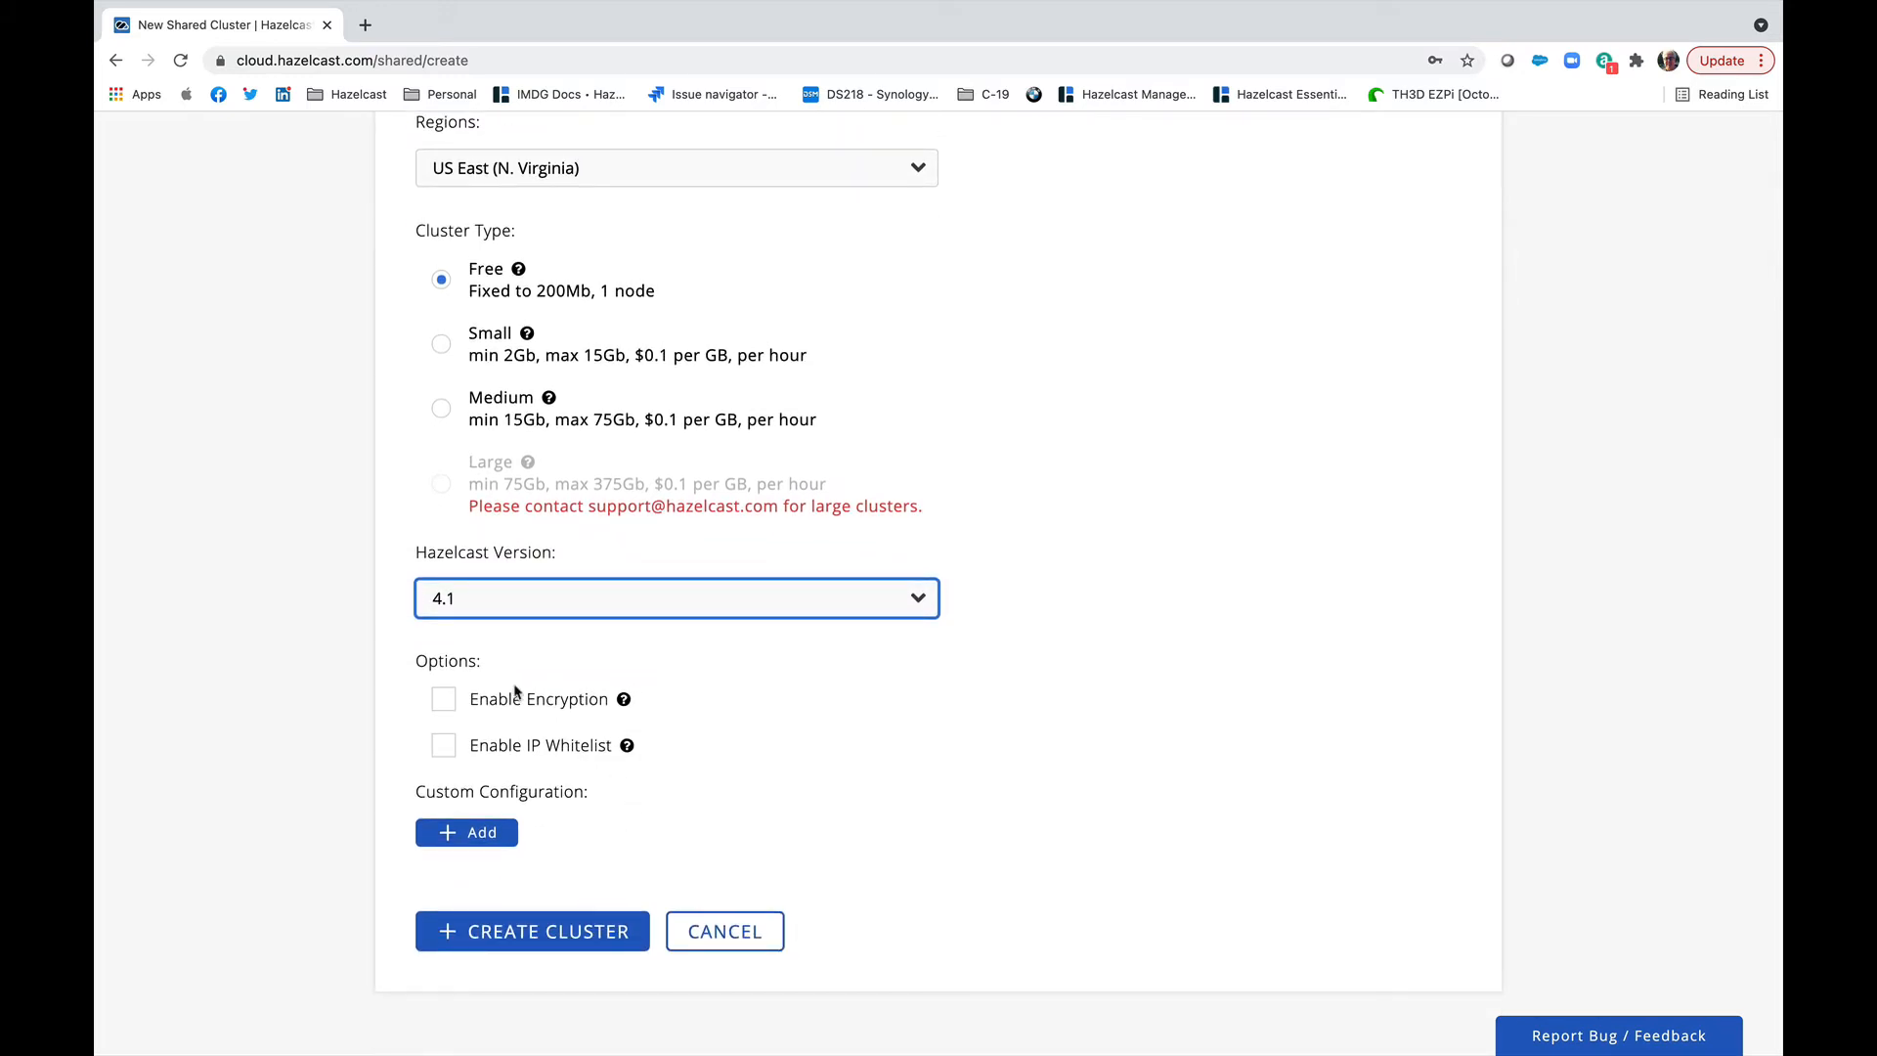
{"action": "left_click", "coordinate": [447, 702]}
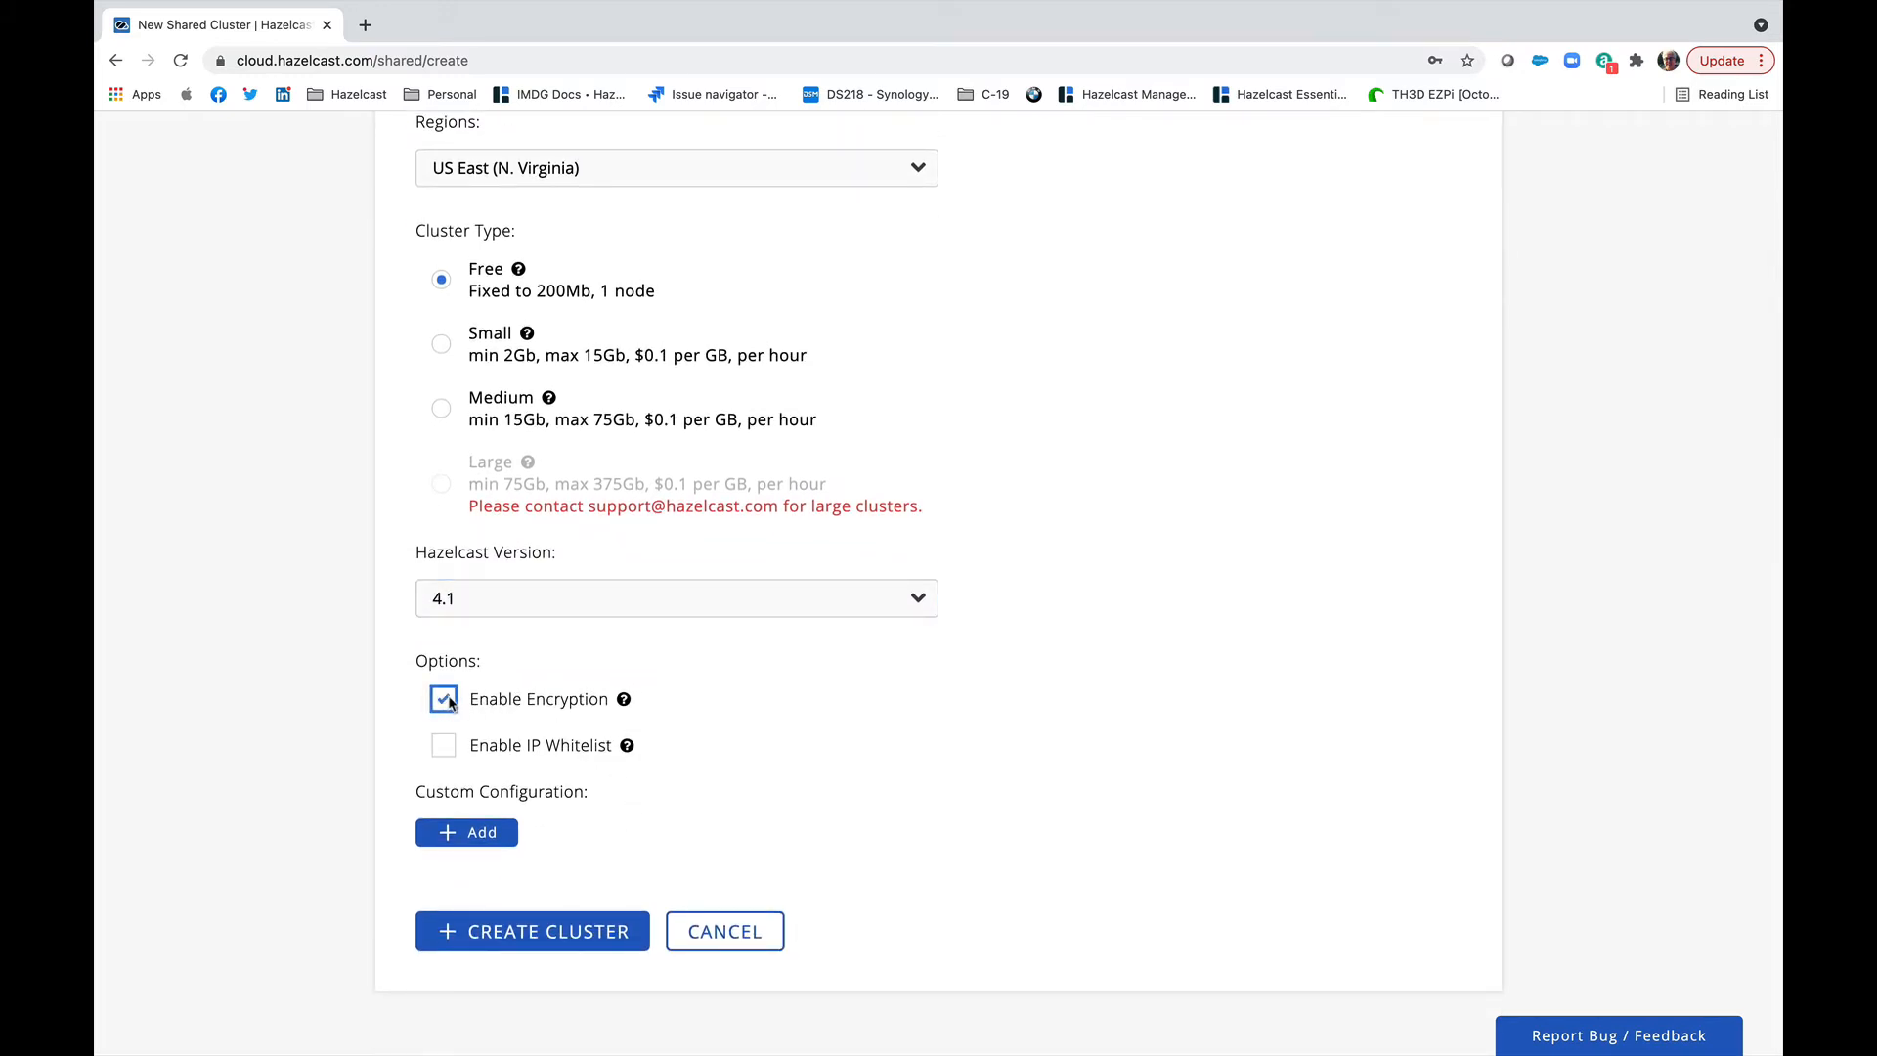
{"action": "left_click", "coordinate": [443, 747]}
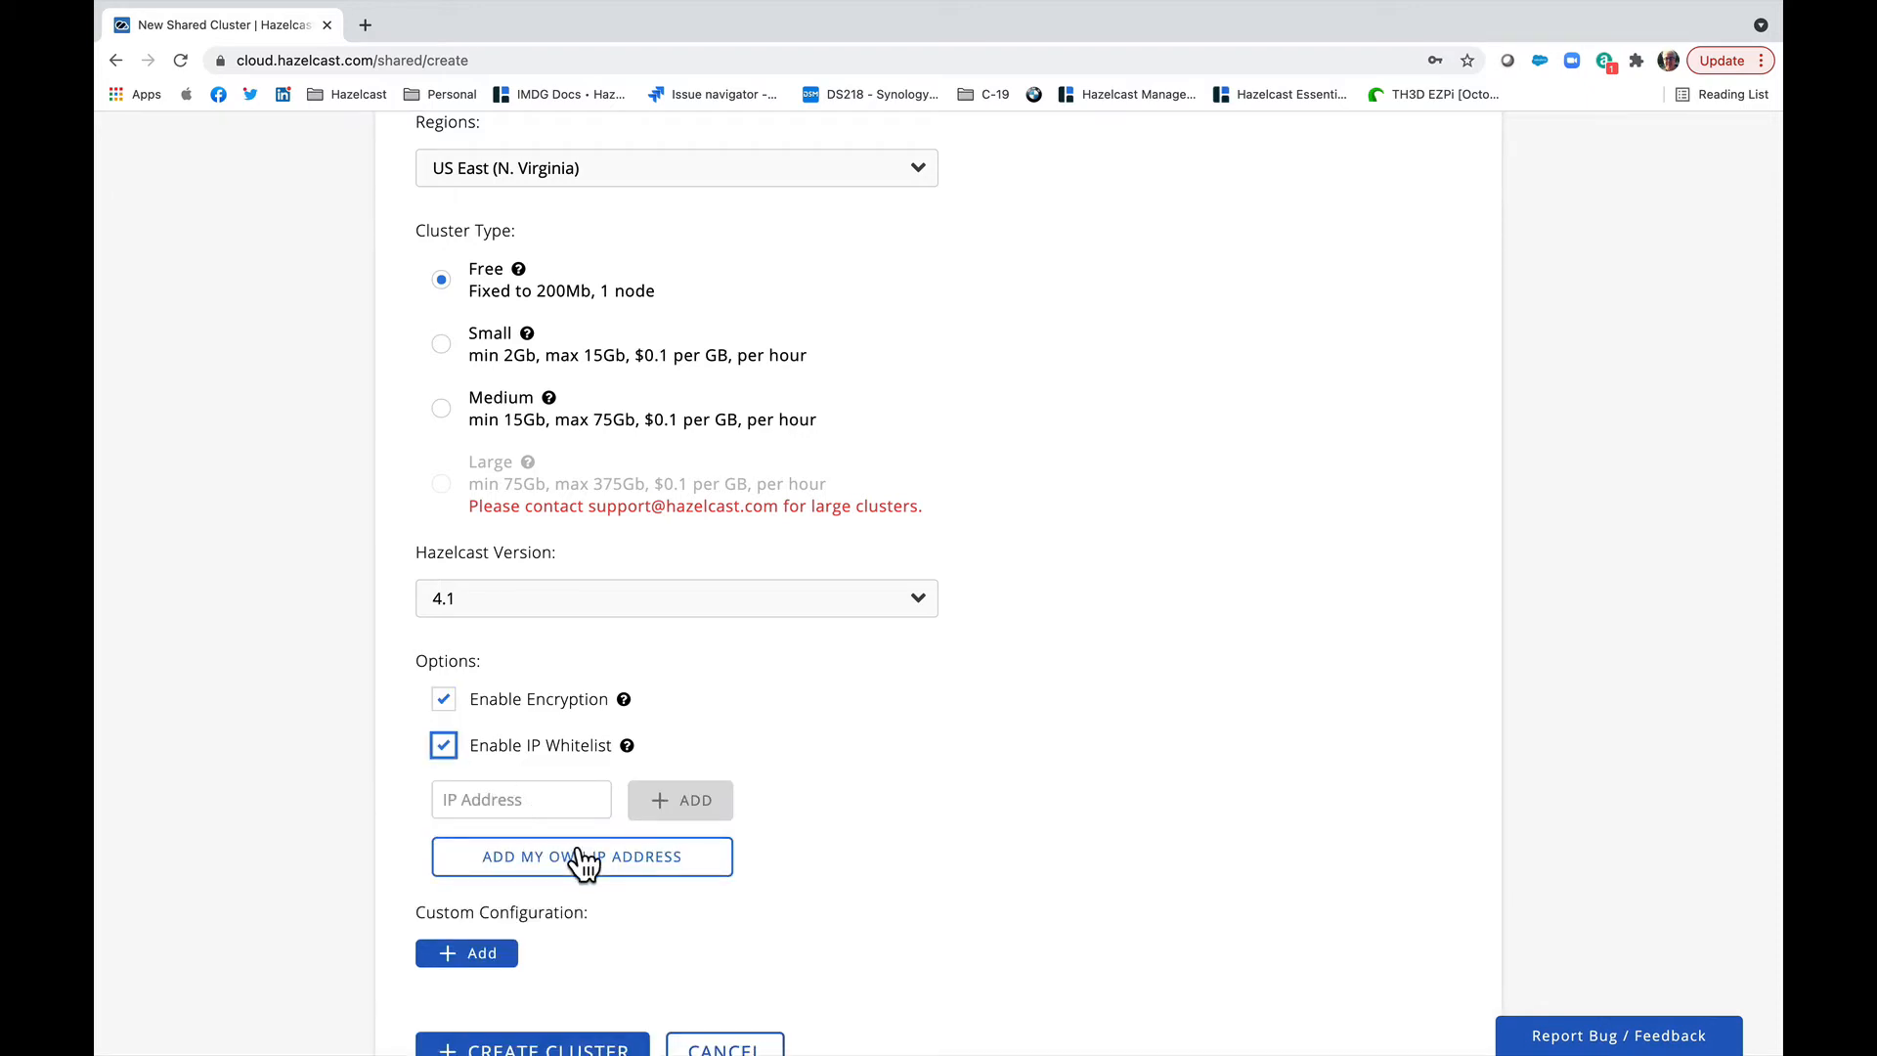
{"action": "left_click", "coordinate": [584, 859]}
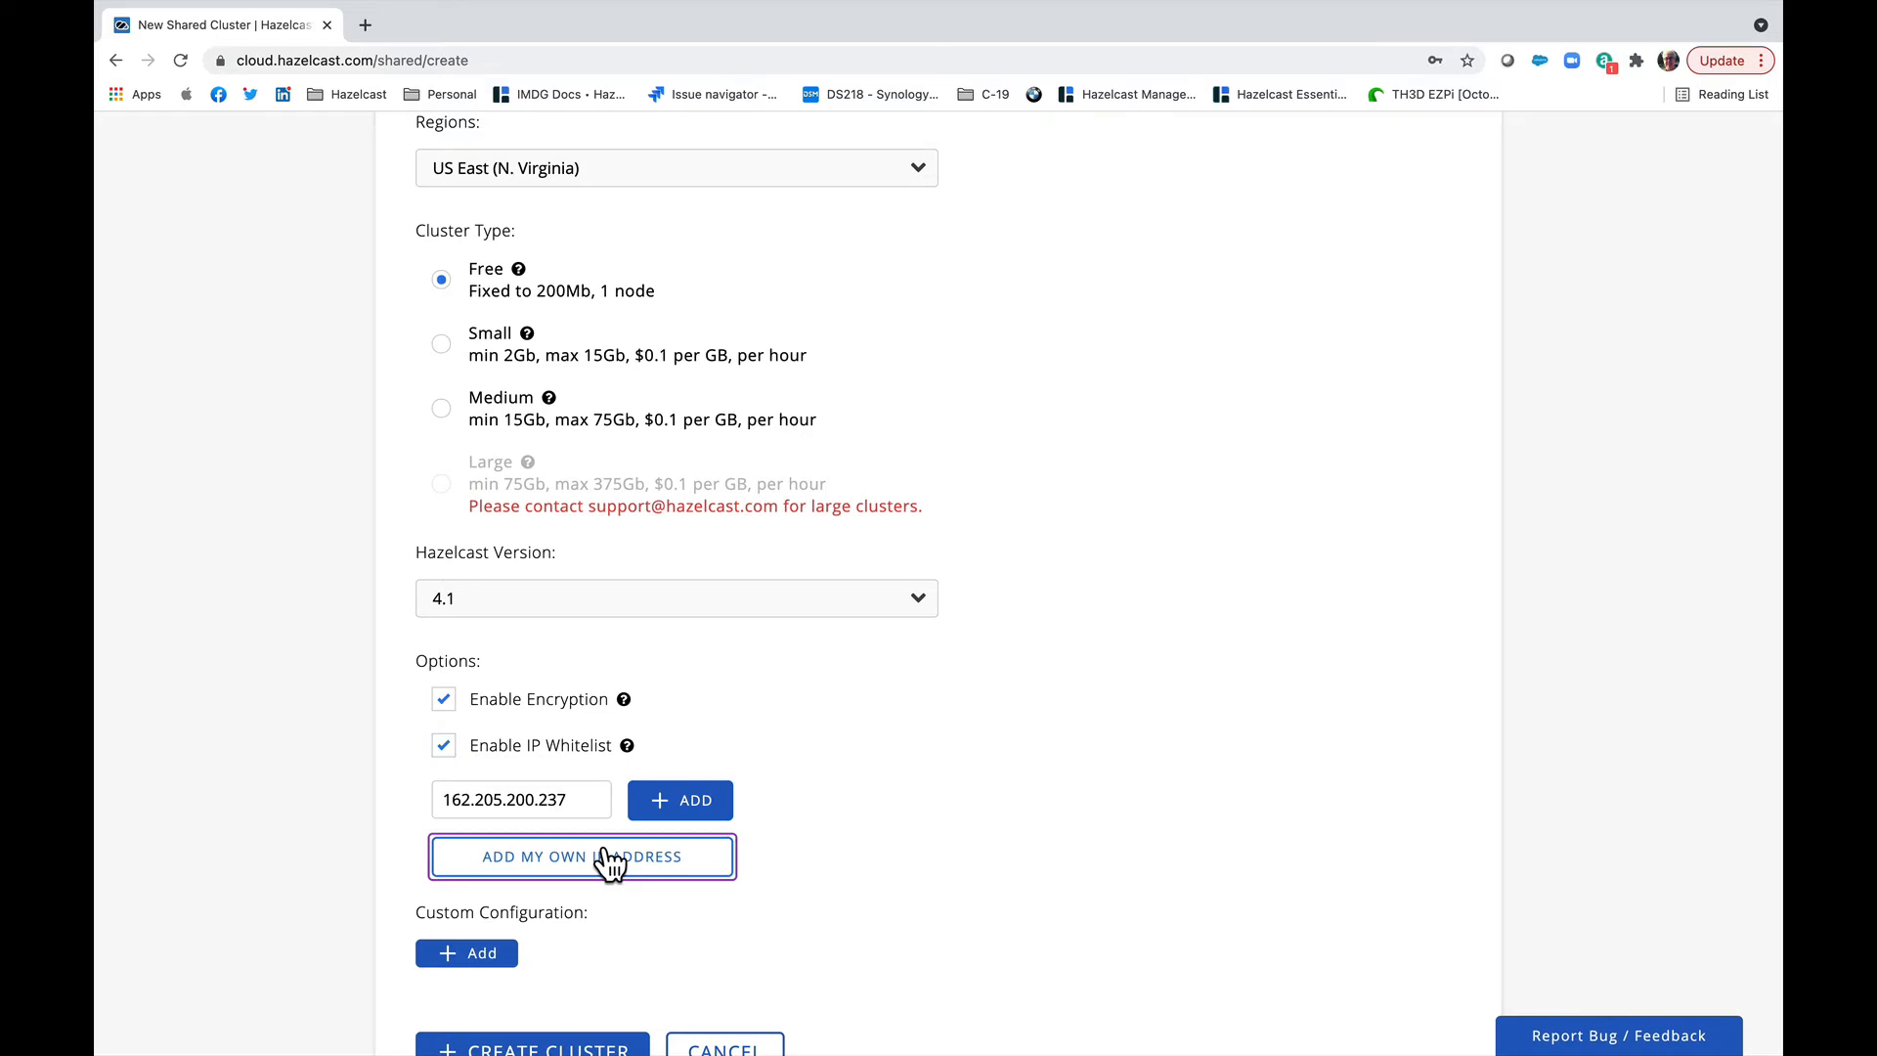
{"action": "left_click", "coordinate": [689, 807]}
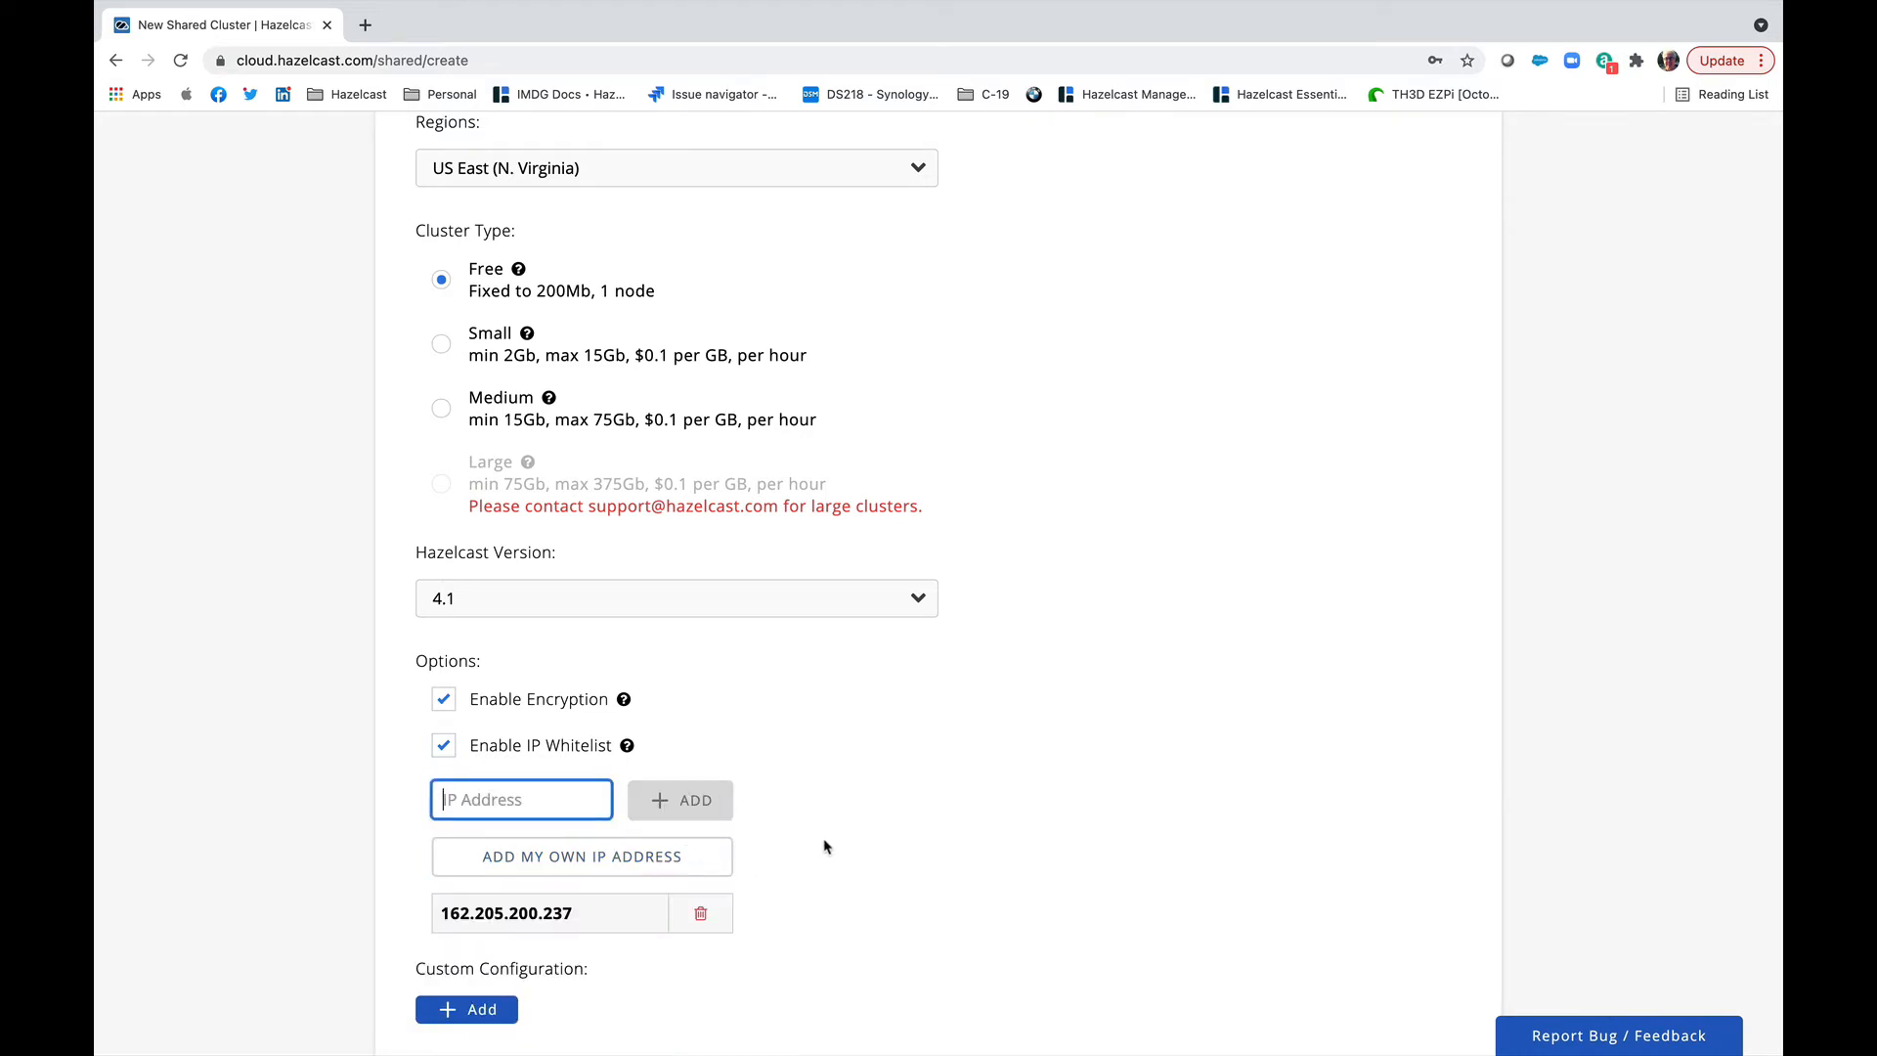
Create the HazelVision cluster with the chosen settings and no custom configuration.
{"action": "scroll", "coordinate": [824, 847], "scroll_direction": "down", "scroll_amount": 3}
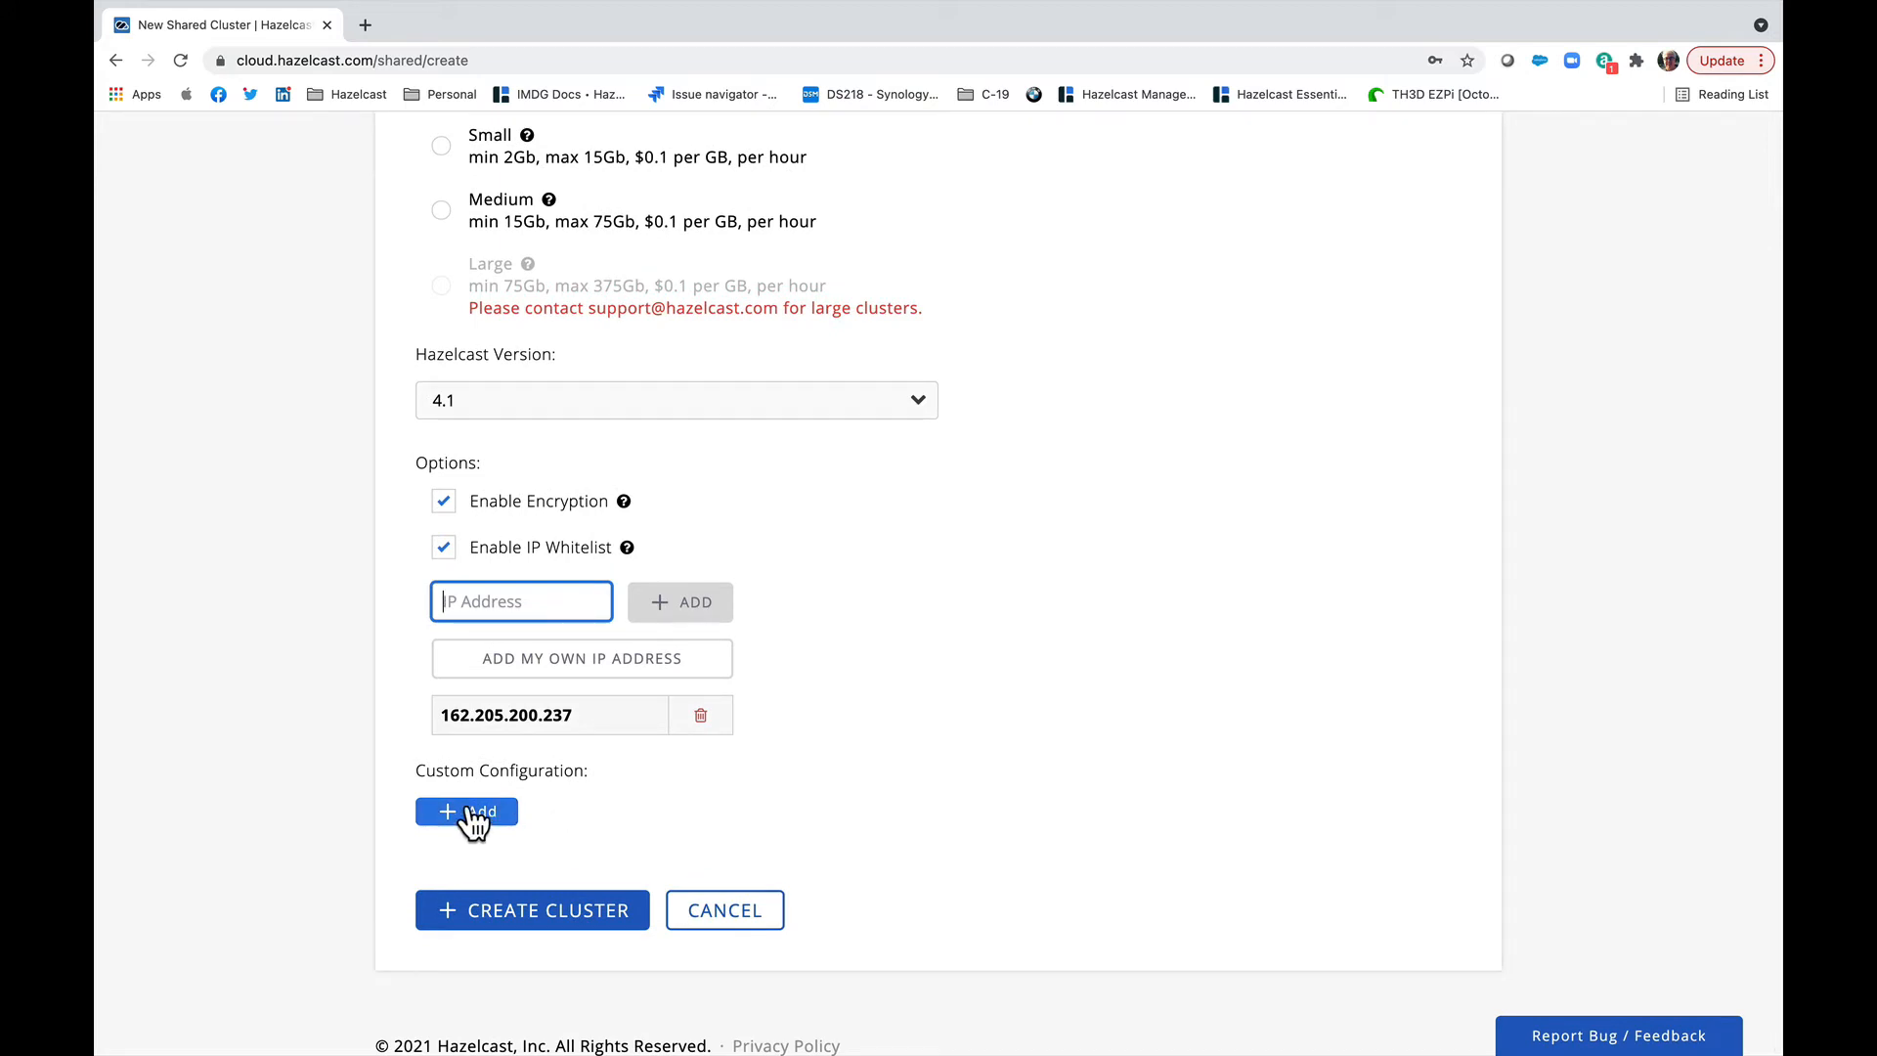
{"action": "left_click", "coordinate": [539, 910]}
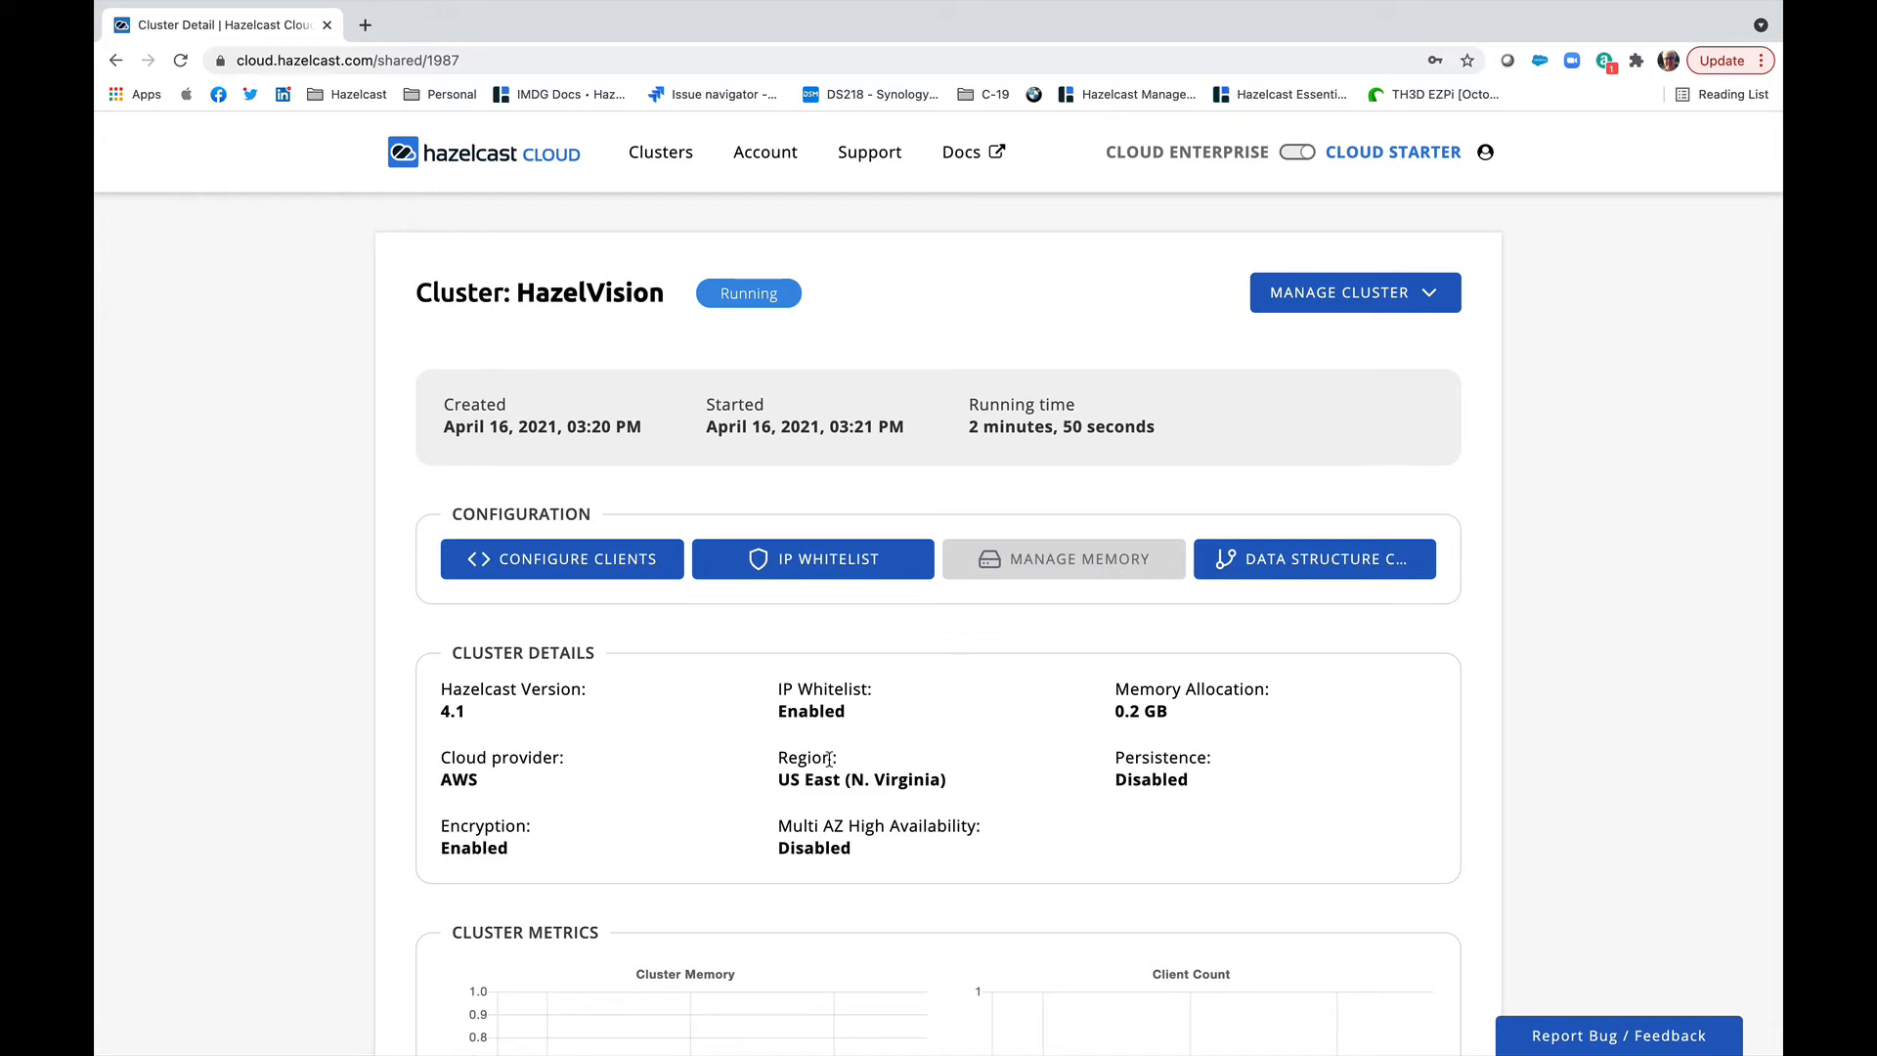
Open the cluster's client configuration and download the preconfigured Java sample client project.
{"action": "left_click", "coordinate": [588, 580]}
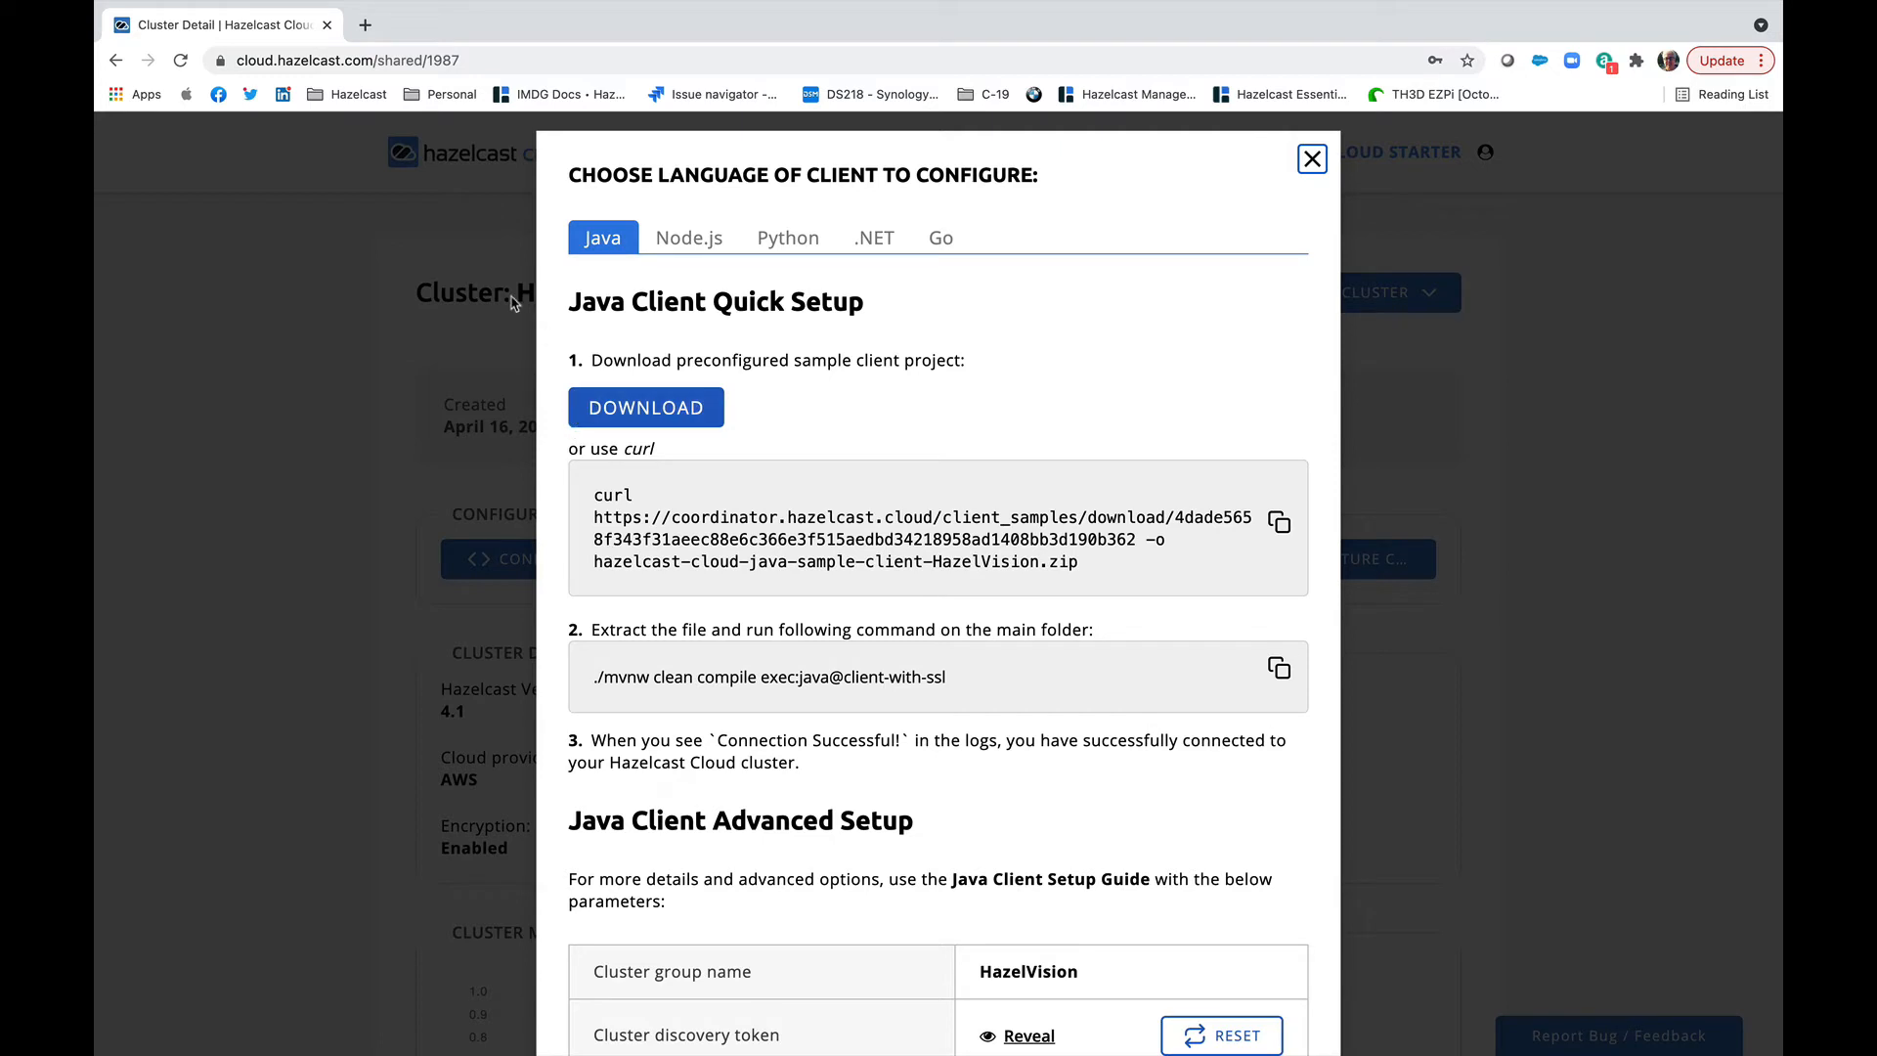
{"action": "left_click", "coordinate": [637, 411]}
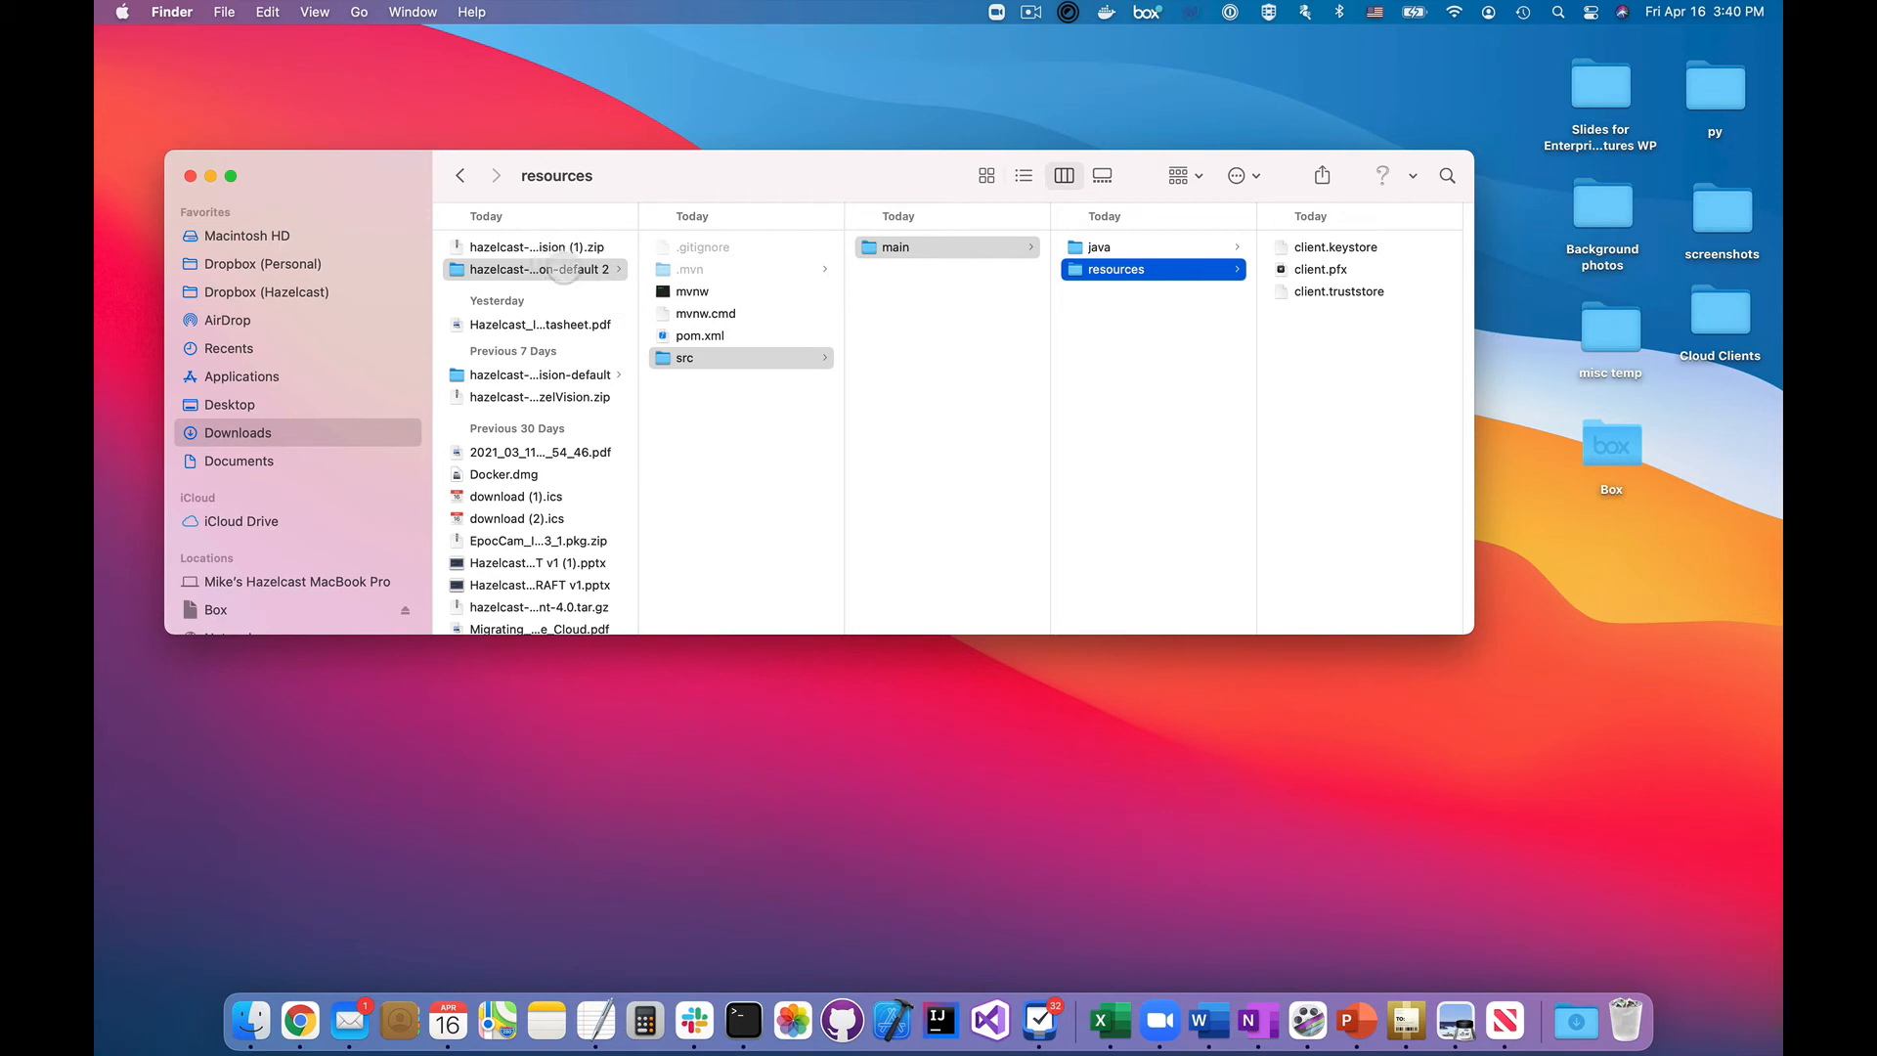
Open a new Terminal at the extracted folder hazelcast-cloud-java-sample-client-HazelVision-default 2 in Downloads.
{"action": "right_click", "coordinate": [564, 270]}
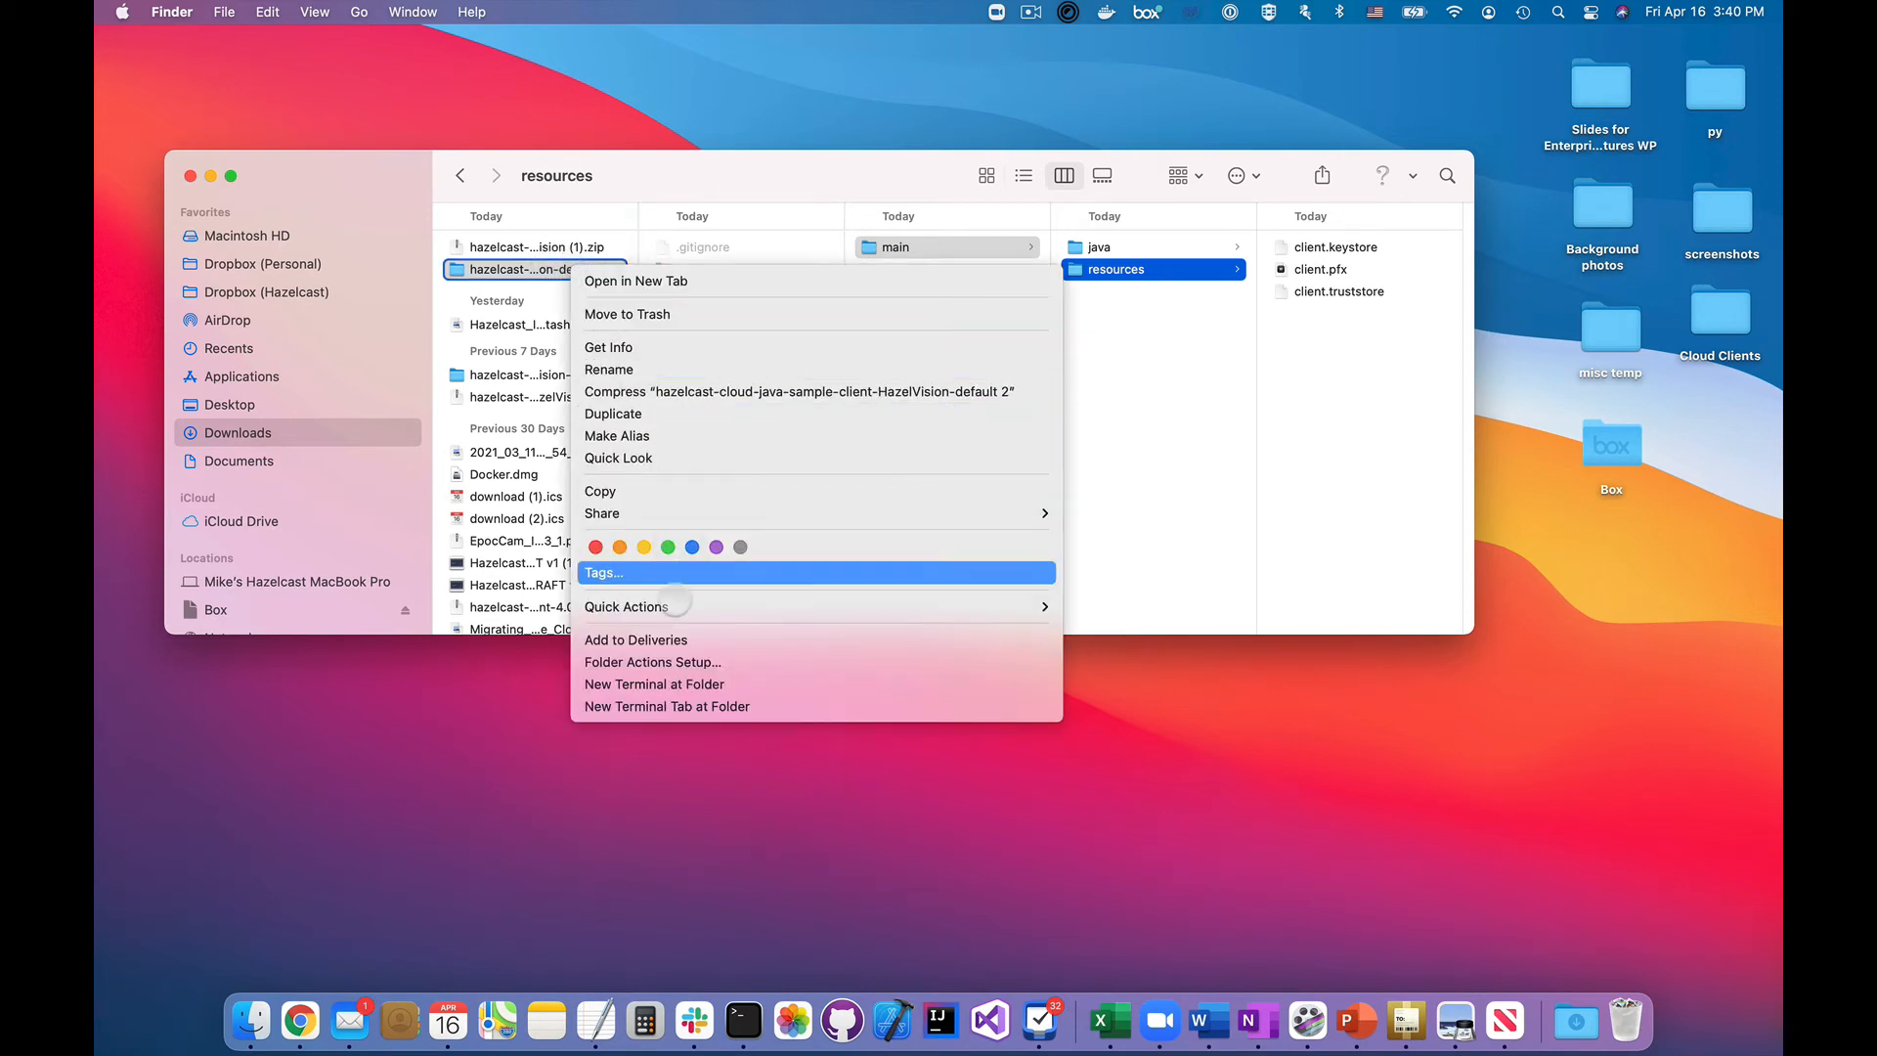
{"action": "left_click", "coordinate": [694, 684]}
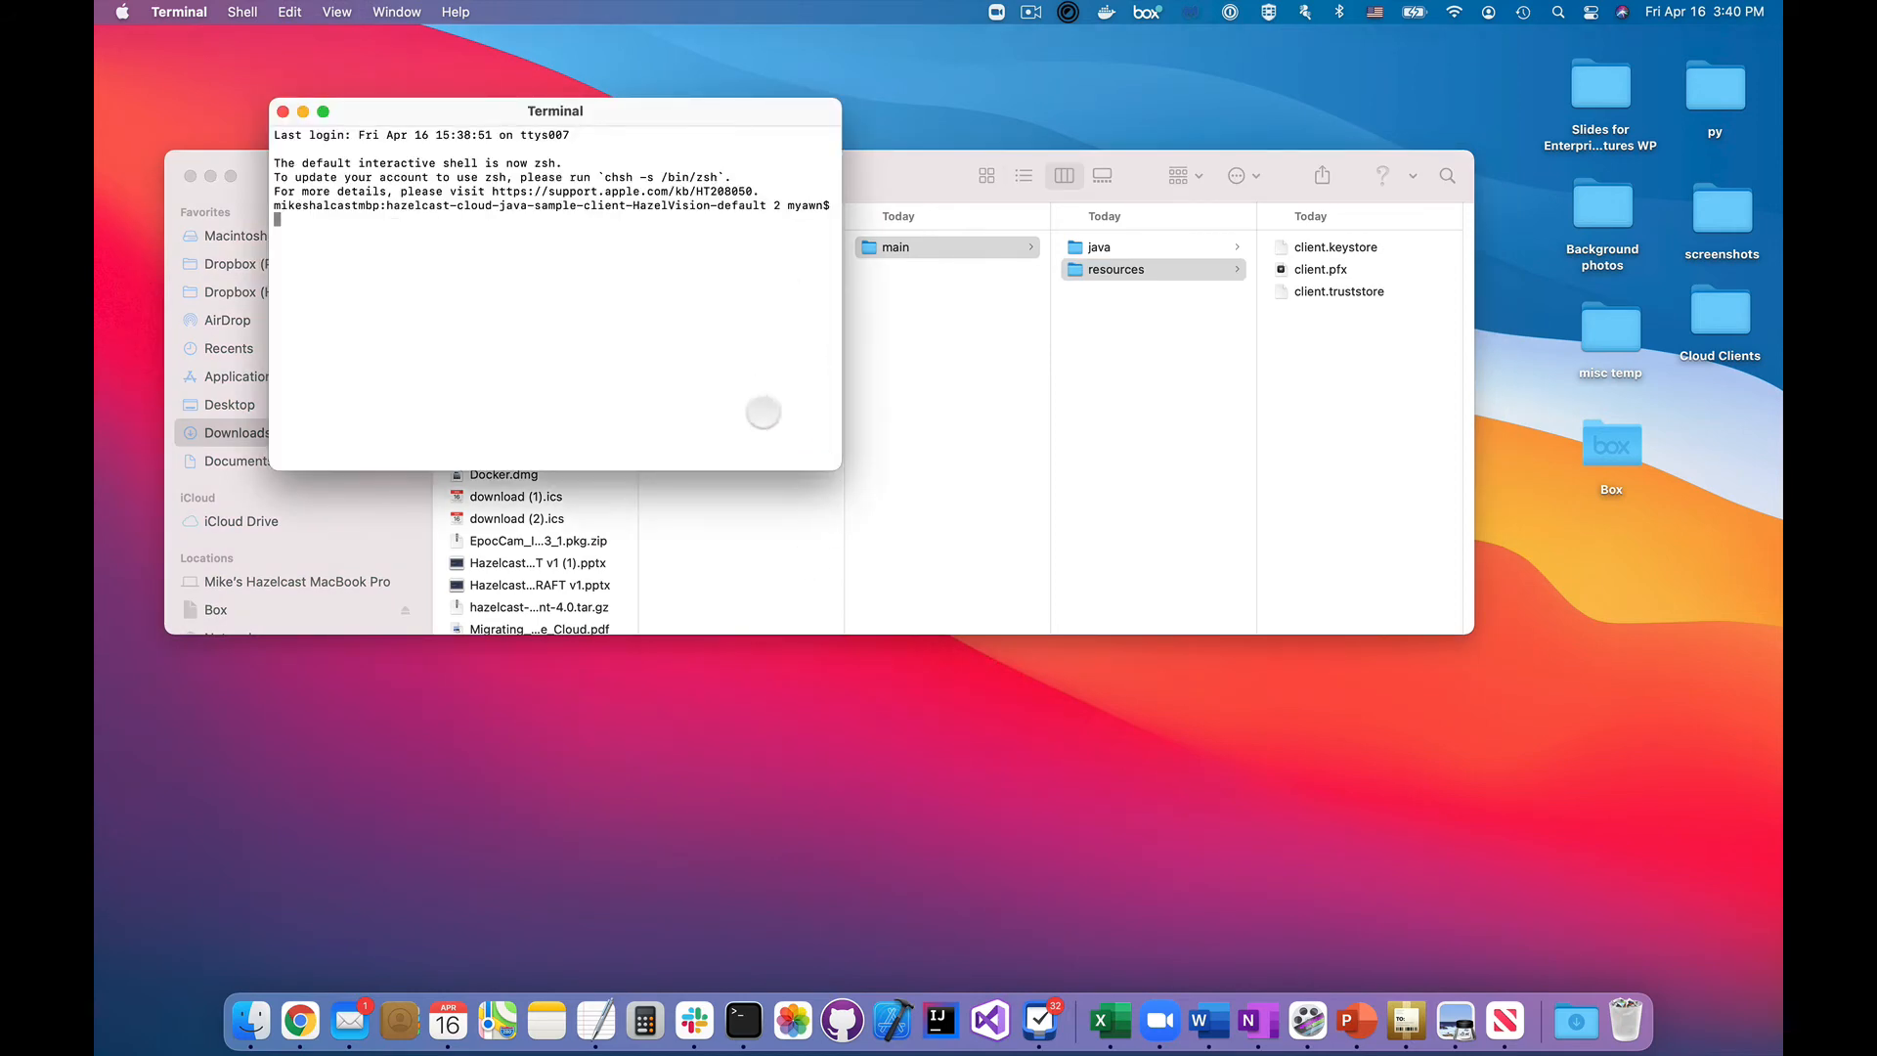
Switch to Google Chrome and copy the Java client command ./mvnw clean compile exec:java@client-with-ssl from the quick setup instructions.
{"action": "key", "text": "ctrl+Up"}
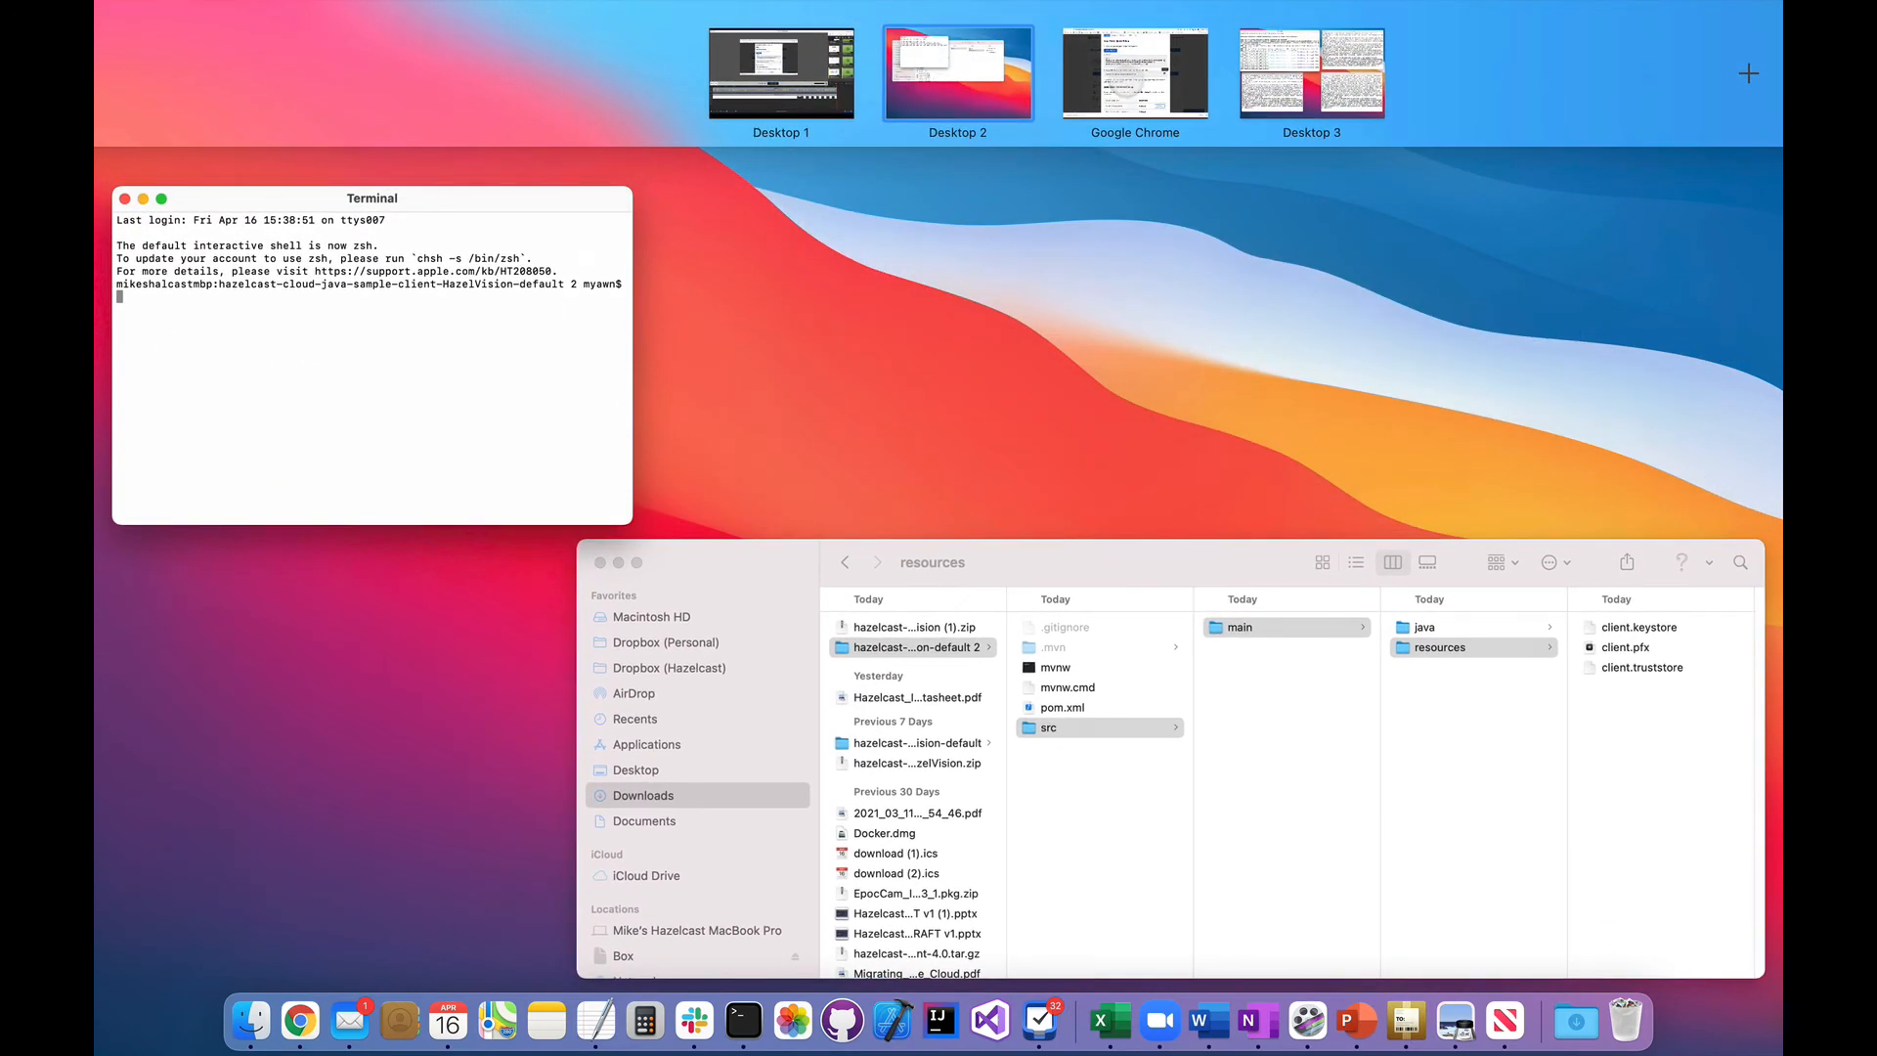
{"action": "left_click", "coordinate": [1135, 86]}
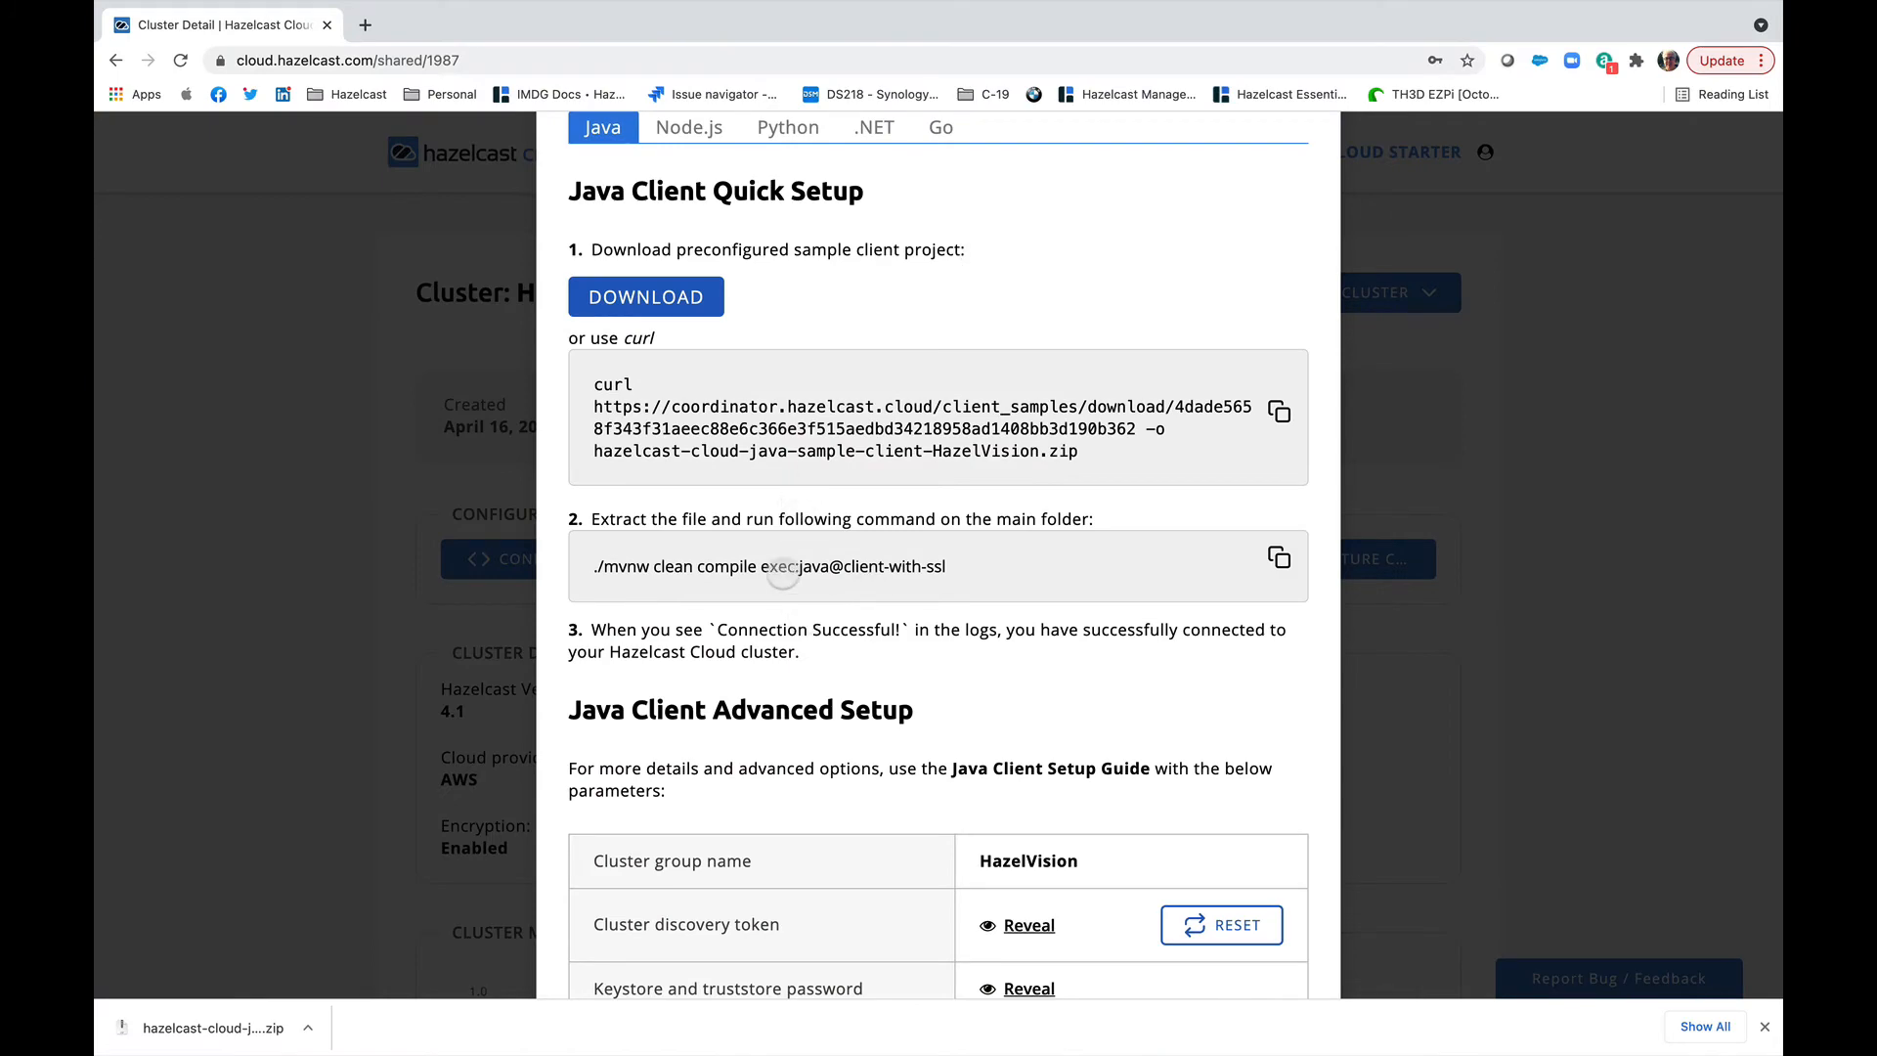
{"action": "left_click", "coordinate": [1279, 565]}
Return to Terminal, run ./mvnw clean compile exec:java@client-with-ssl in the sample client folder, and enlarge the terminal window.
{"action": "key", "text": "ctrl+Up"}
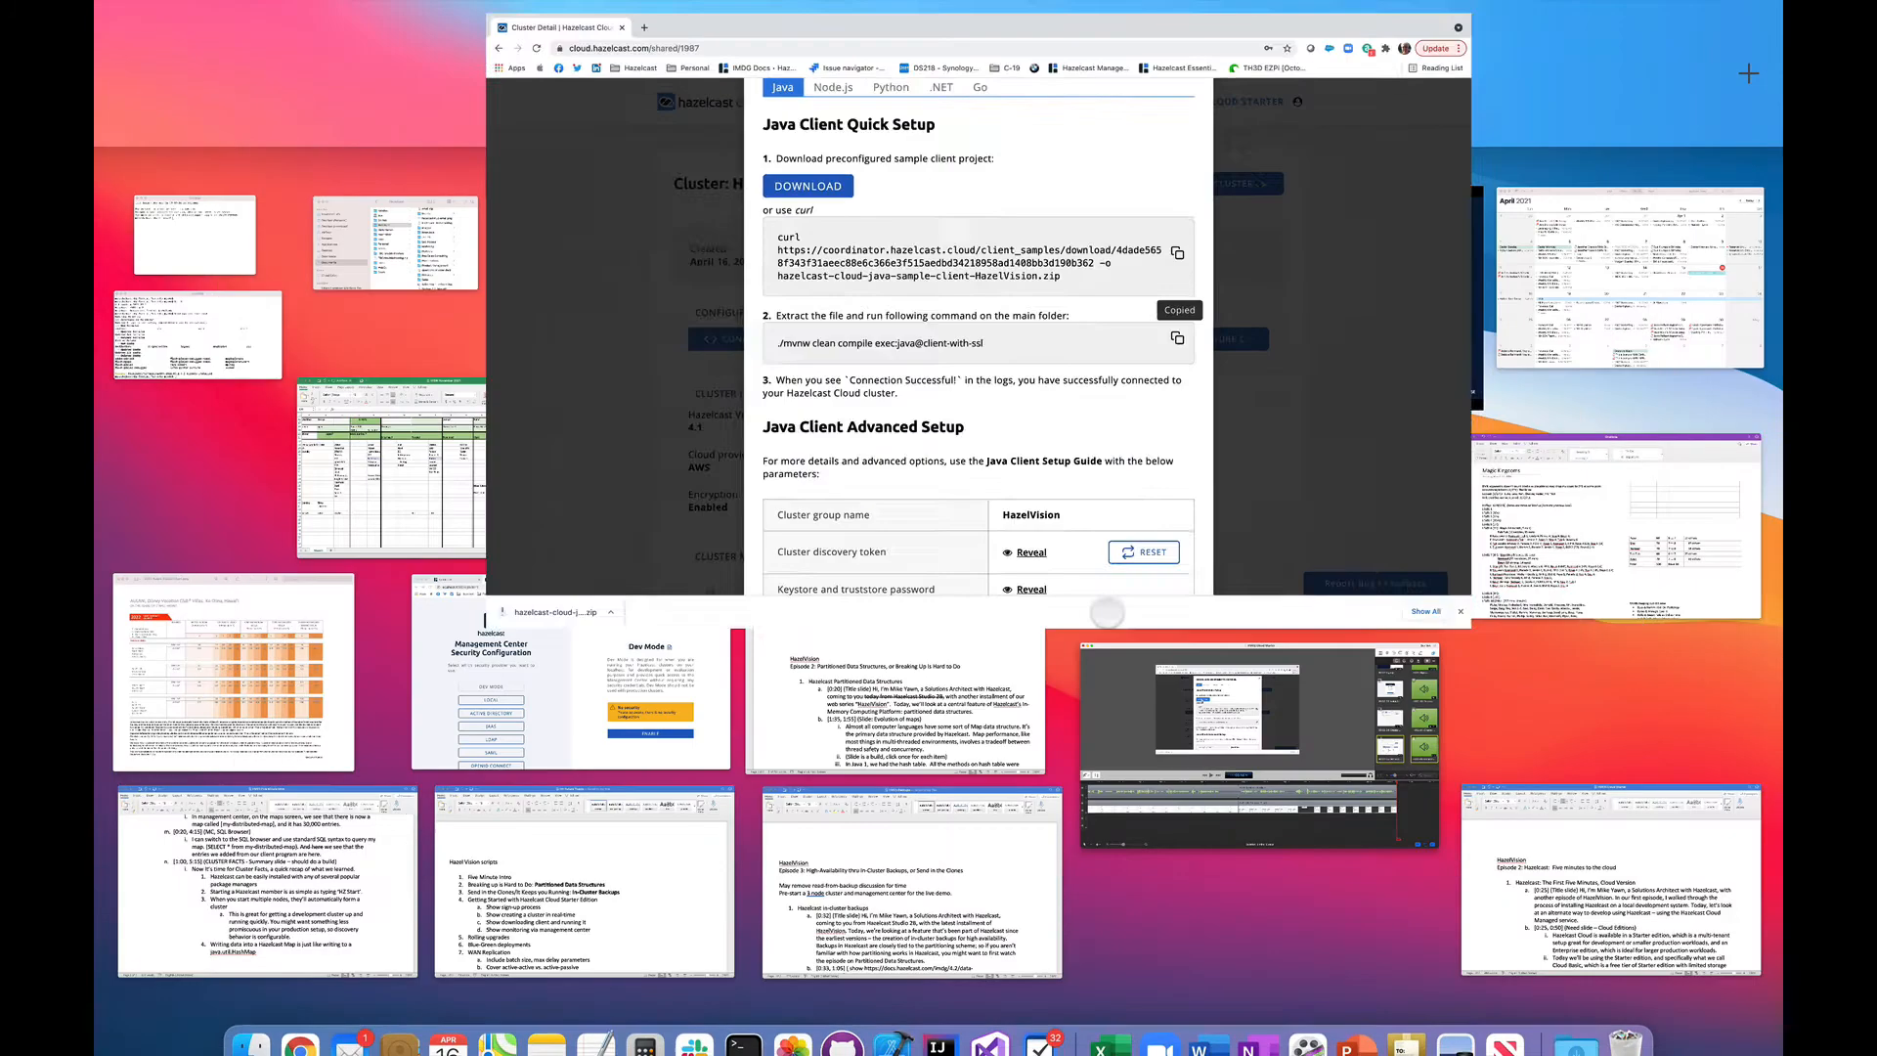
{"action": "left_click", "coordinate": [850, 83]}
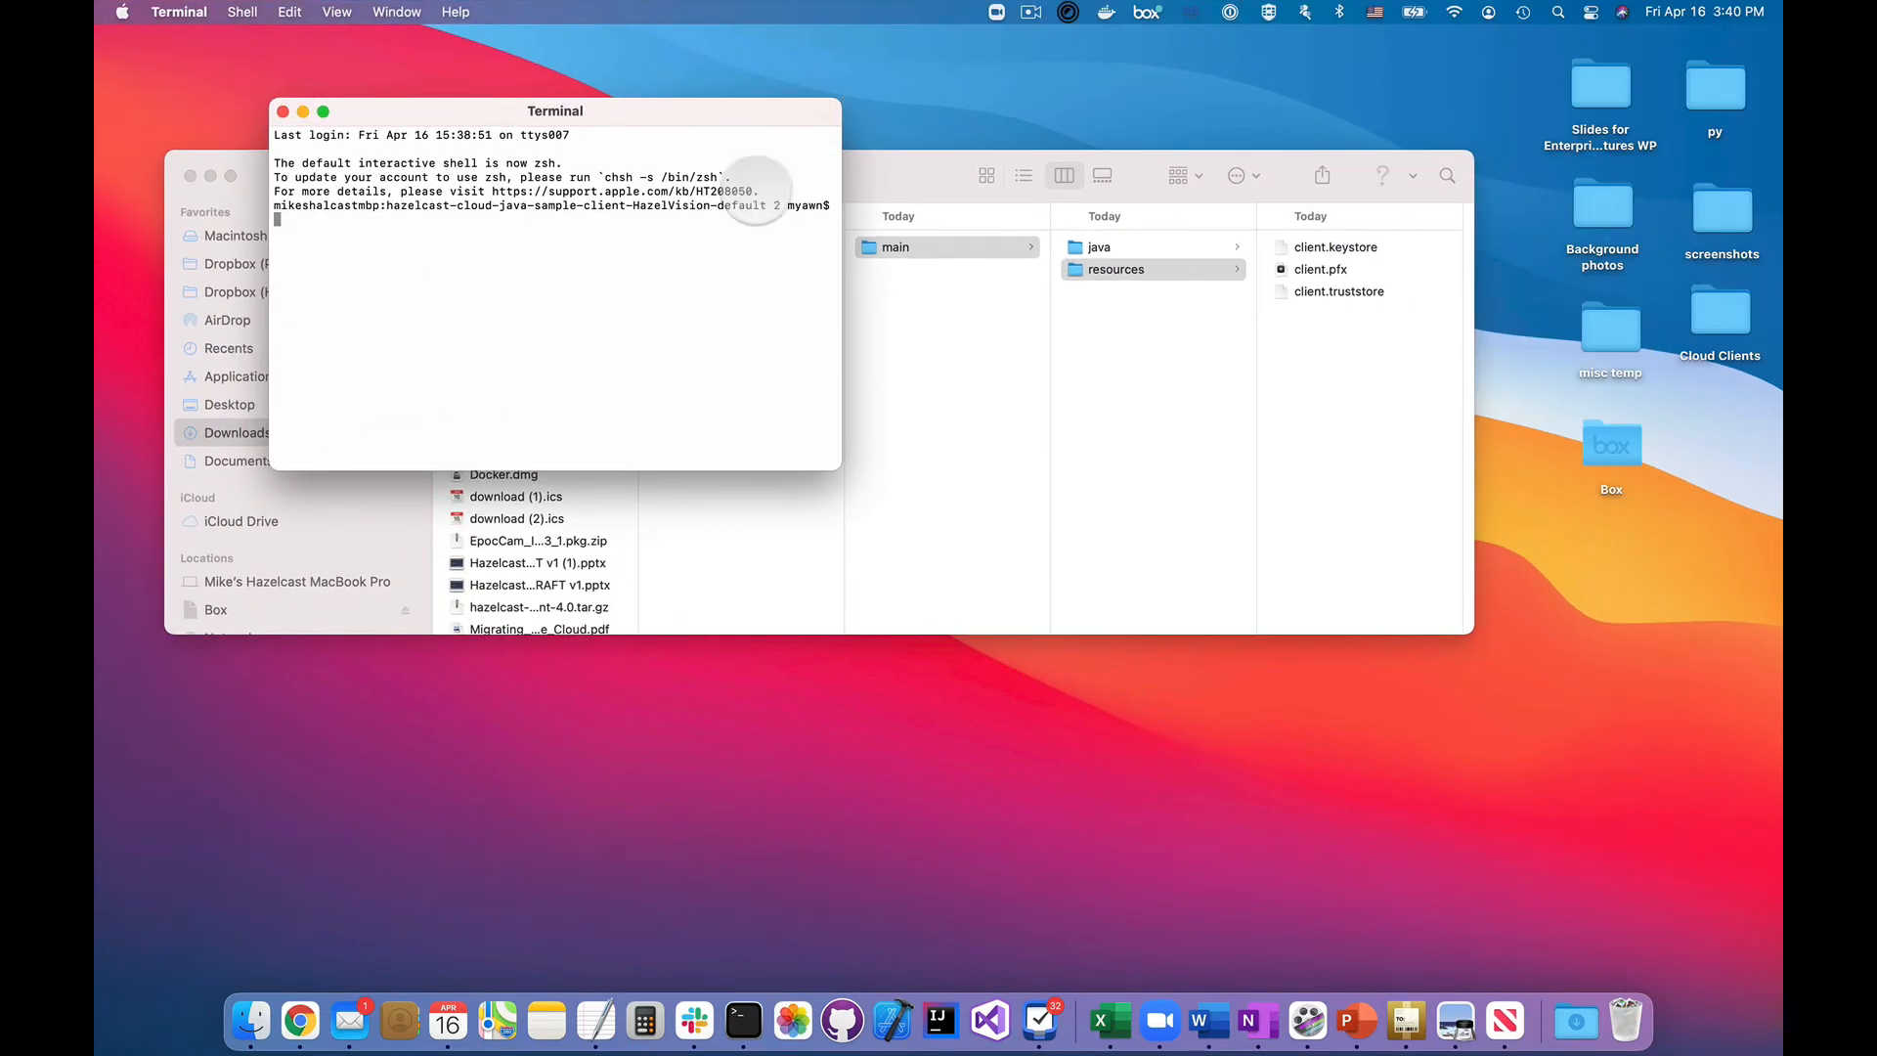
{"action": "right_click", "coordinate": [609, 250]}
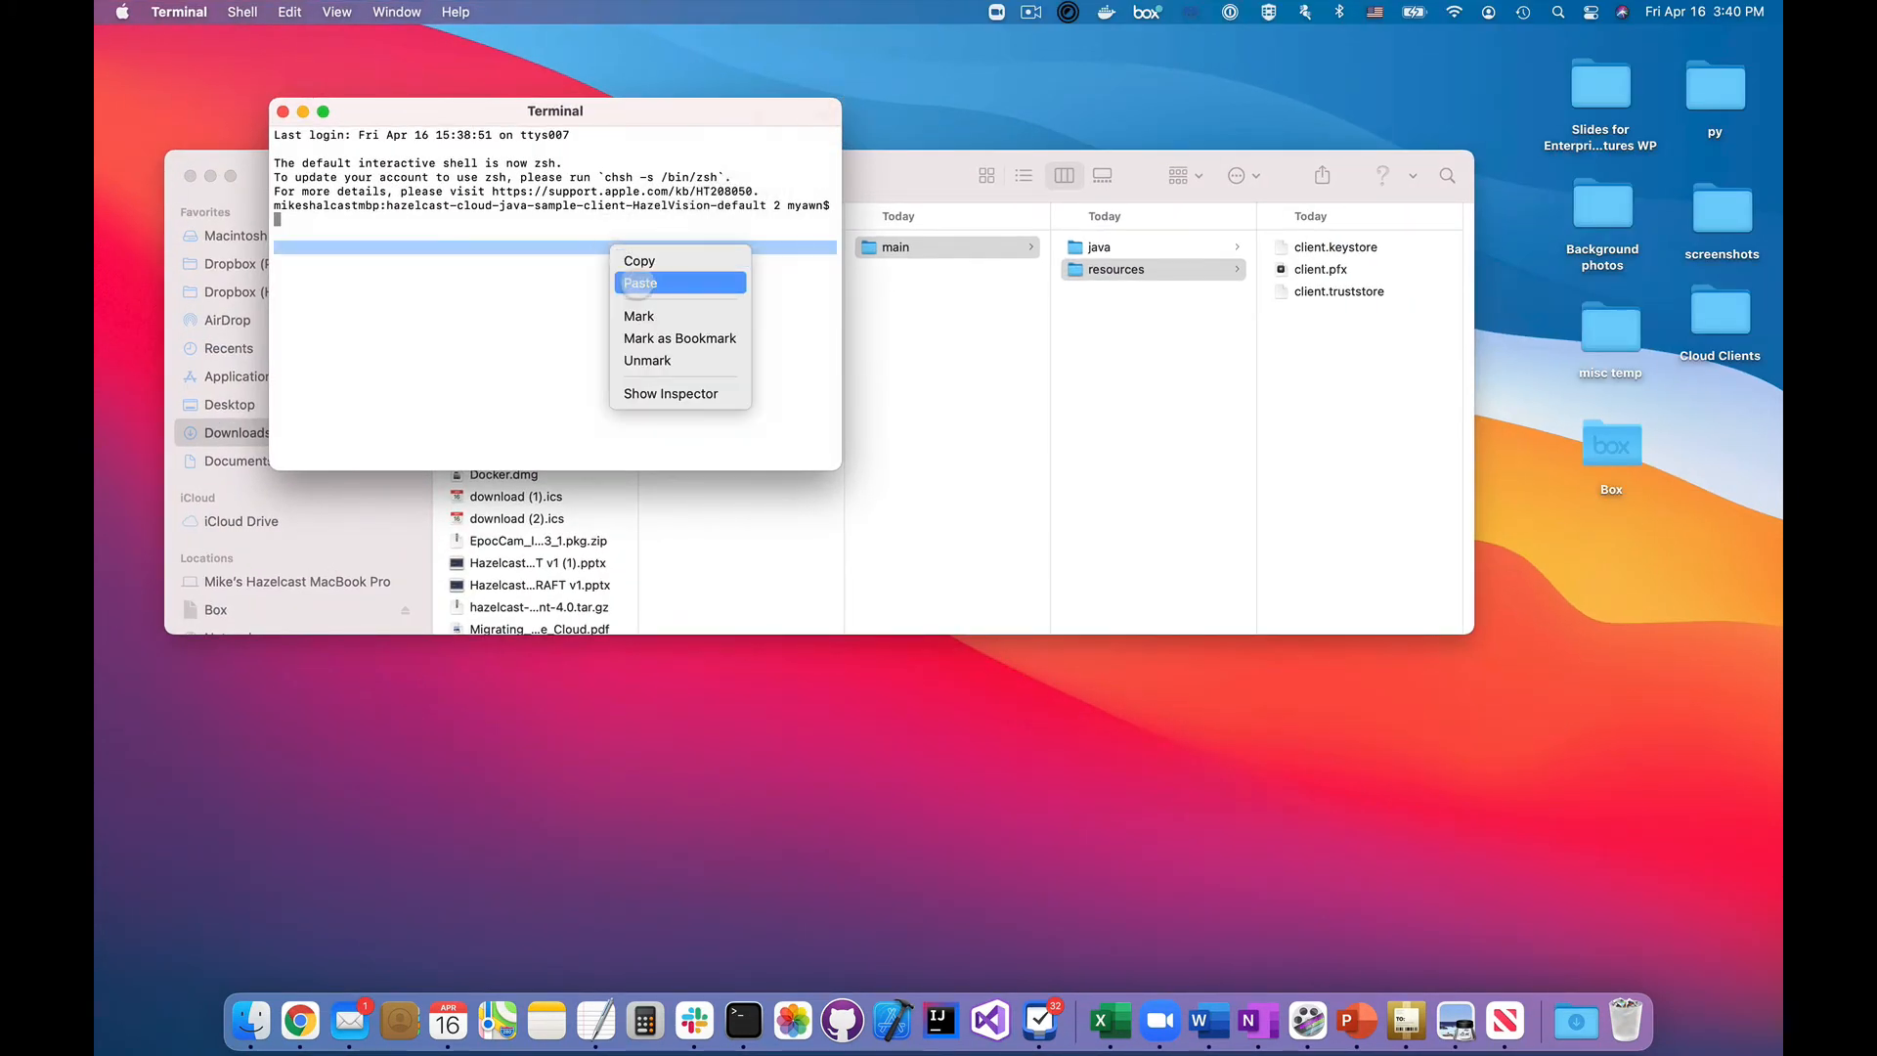
{"action": "left_click", "coordinate": [645, 284]}
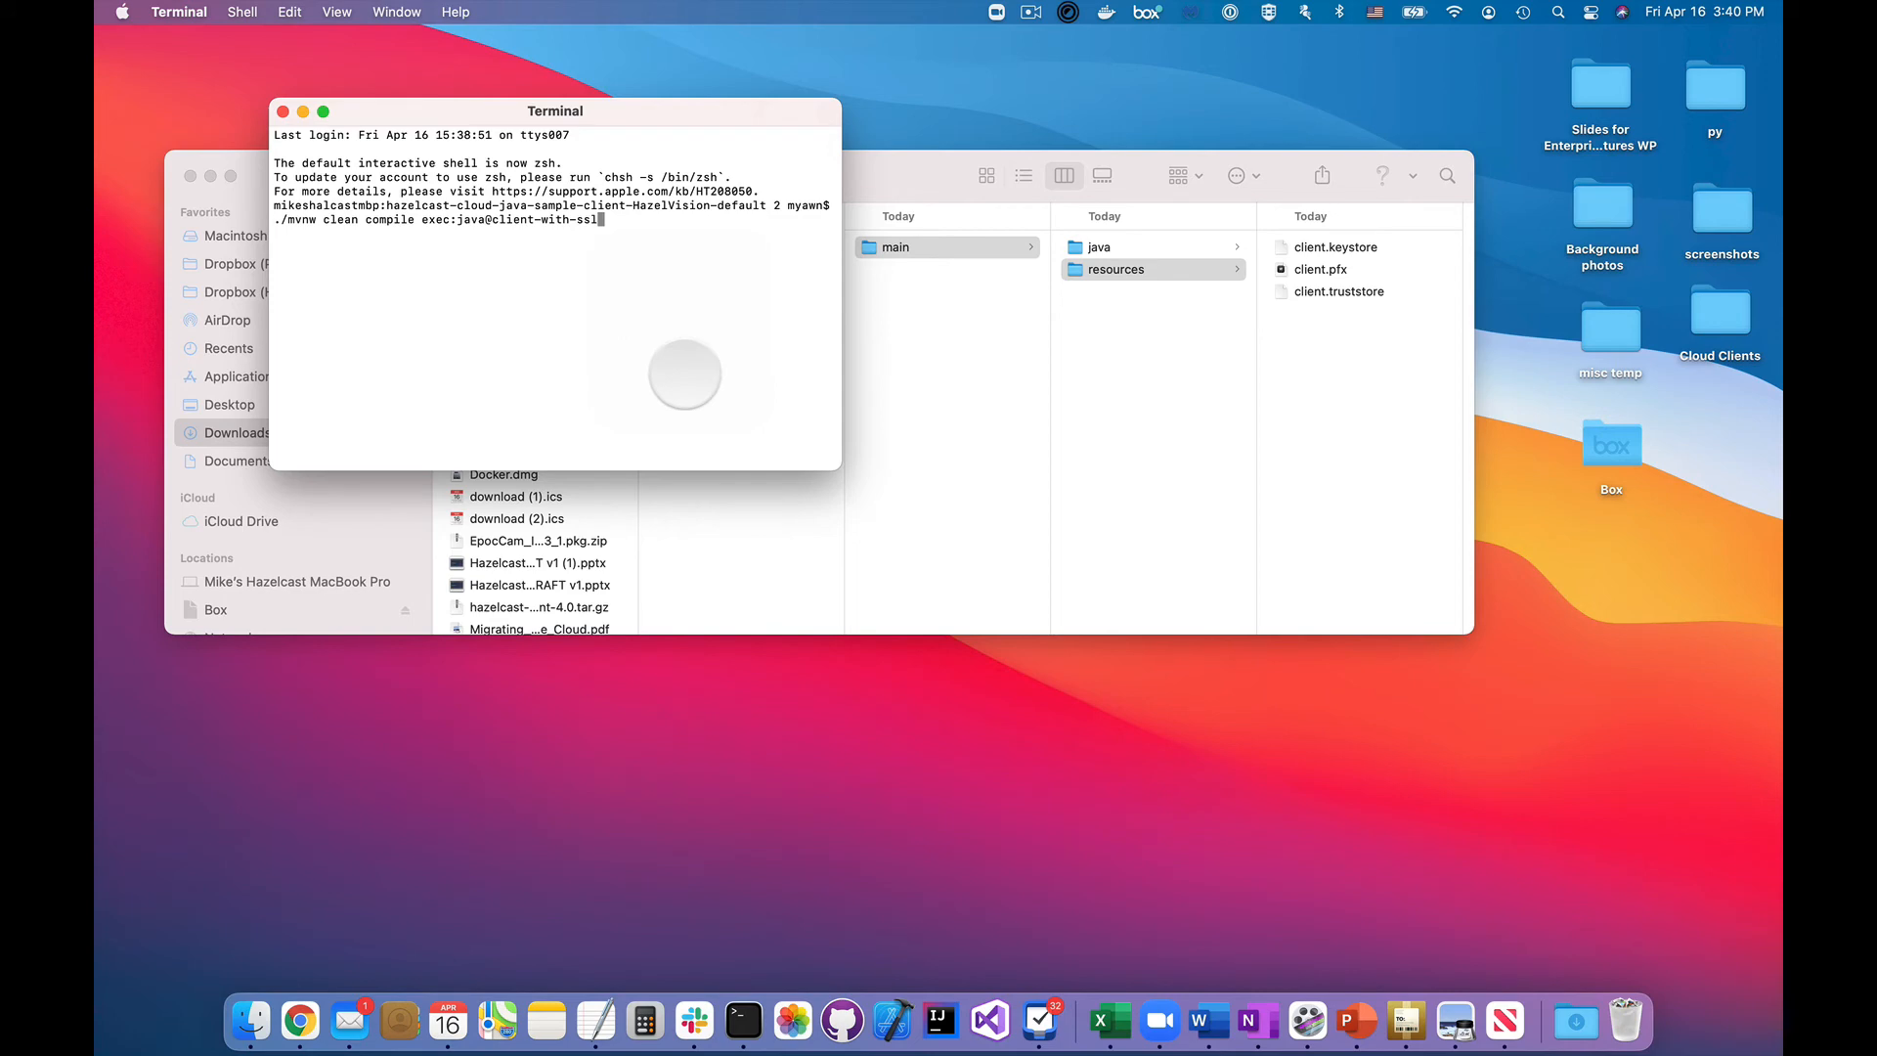
{"action": "key", "text": "Return"}
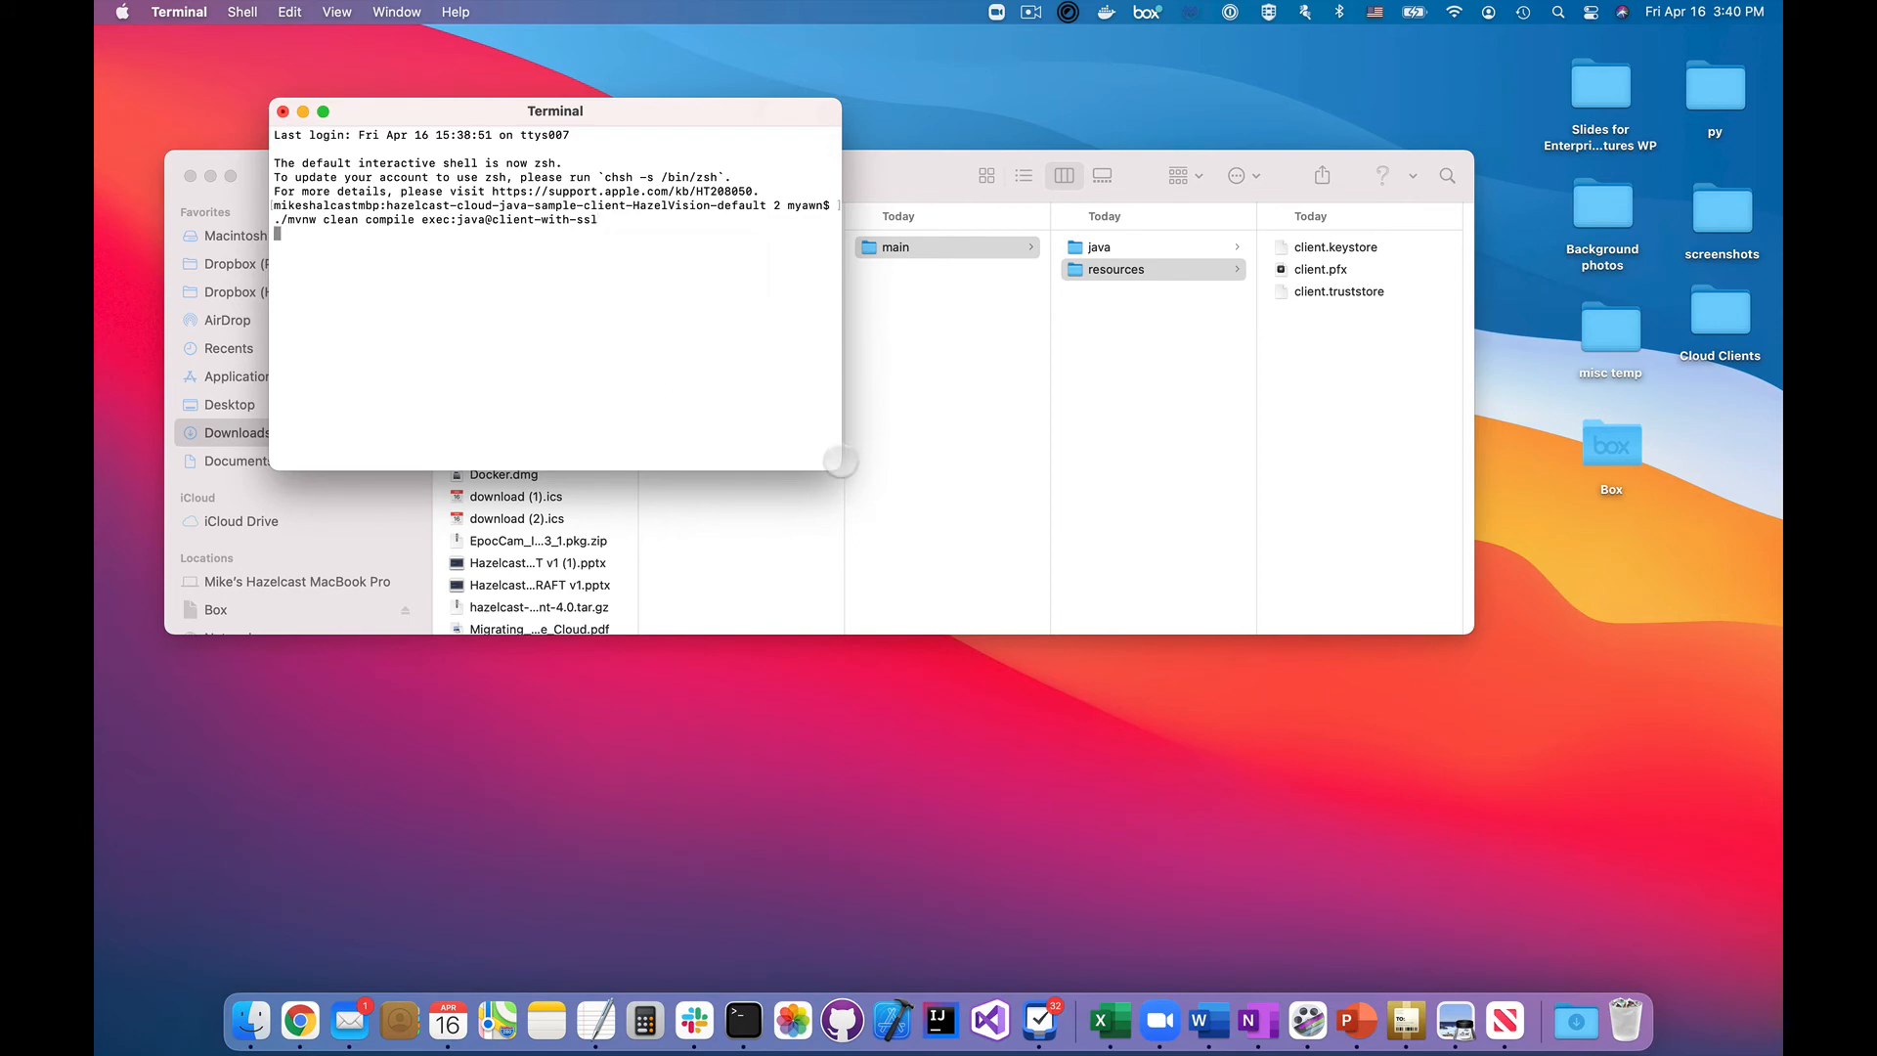
{"action": "left_click_drag", "start_coordinate": [841, 469], "coordinate": [1334, 695]}
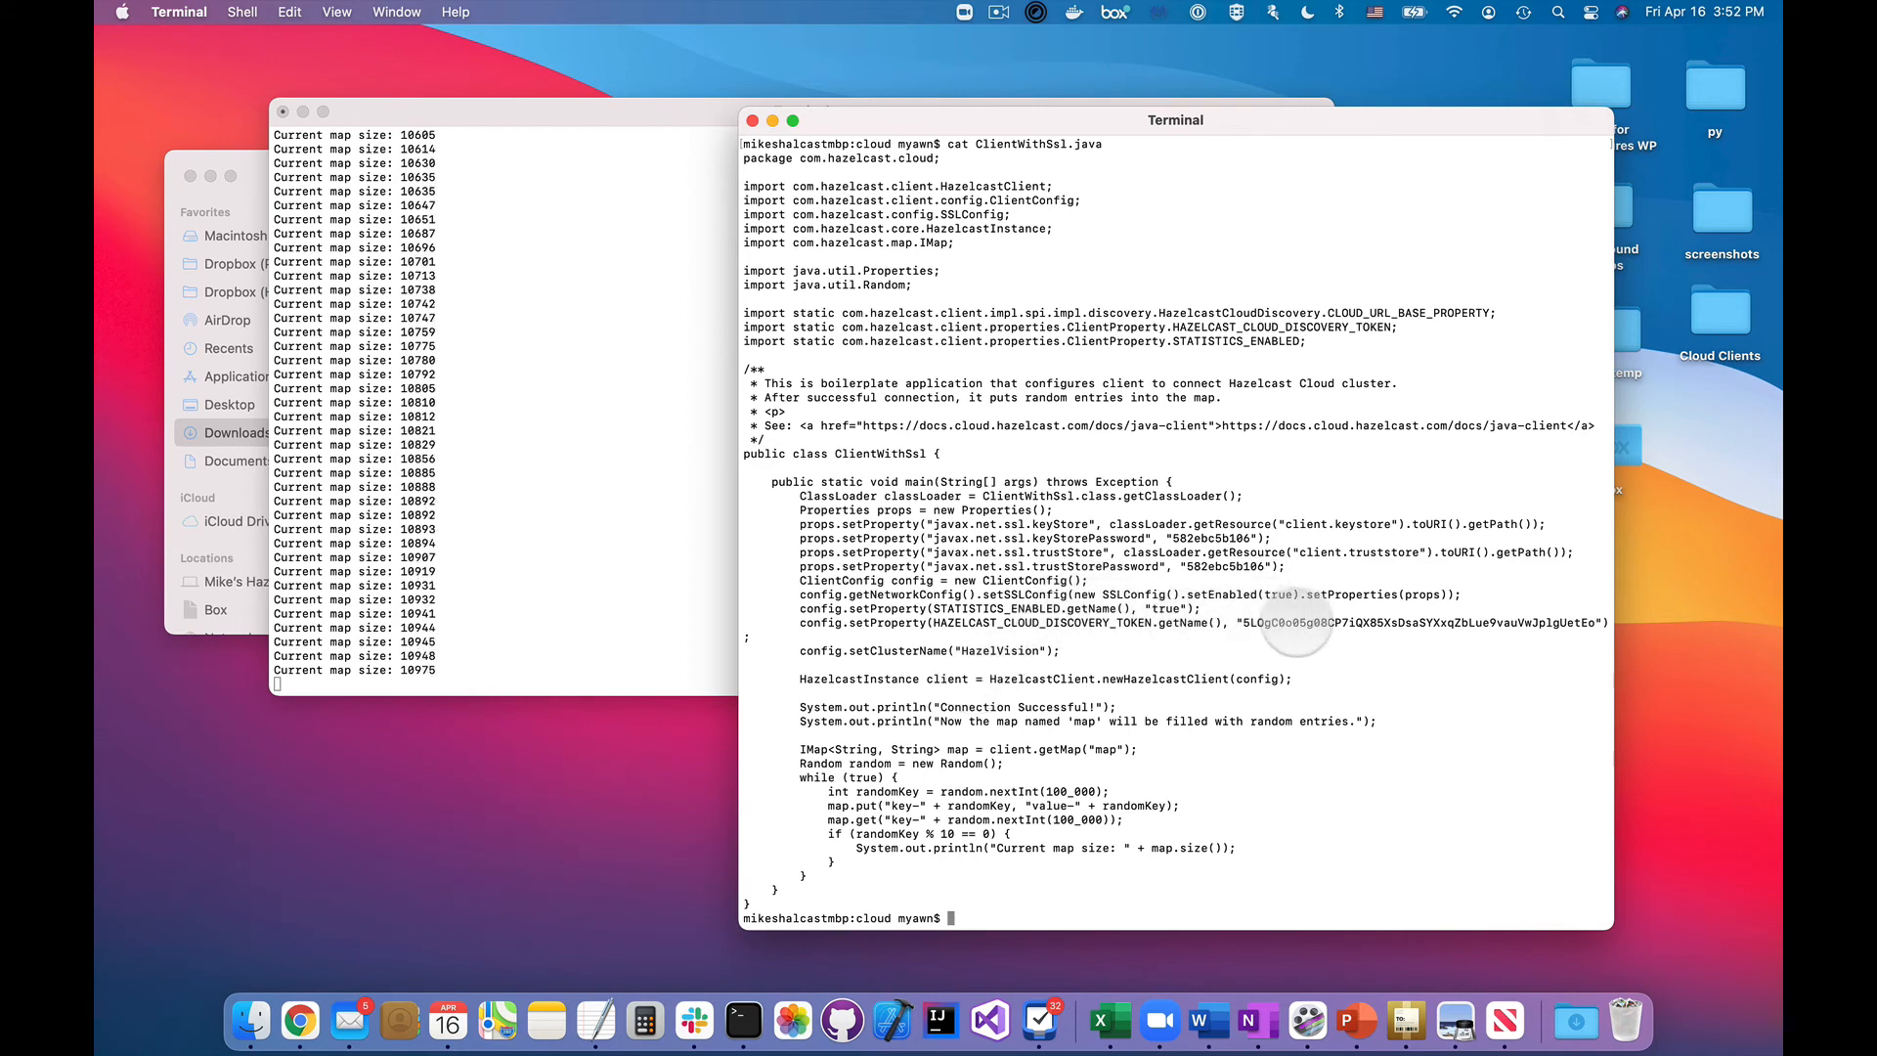
Examine the discovery token, cluster name, keystore and truststore properties, and newHazelcastClient call in ClientWithSsl.java.
{"action": "double_click", "coordinate": [1300, 626]}
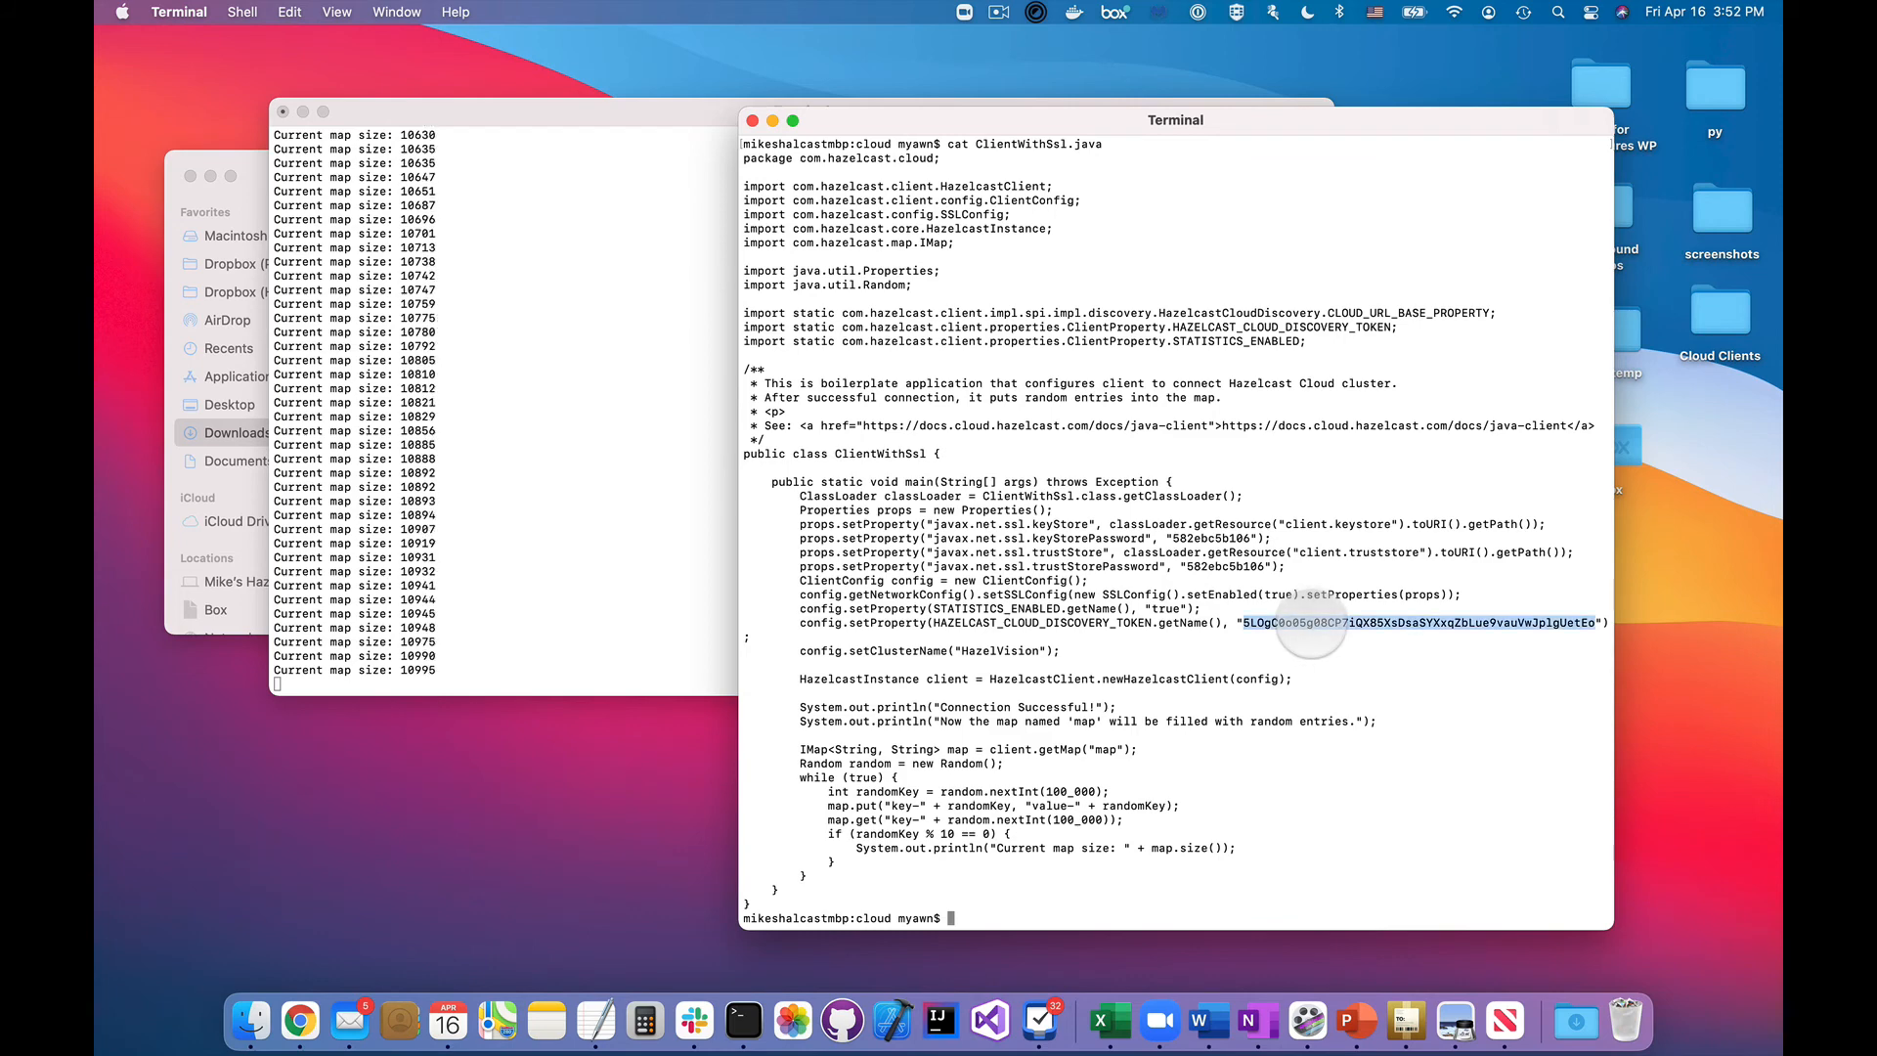
{"action": "double_click", "coordinate": [999, 651]}
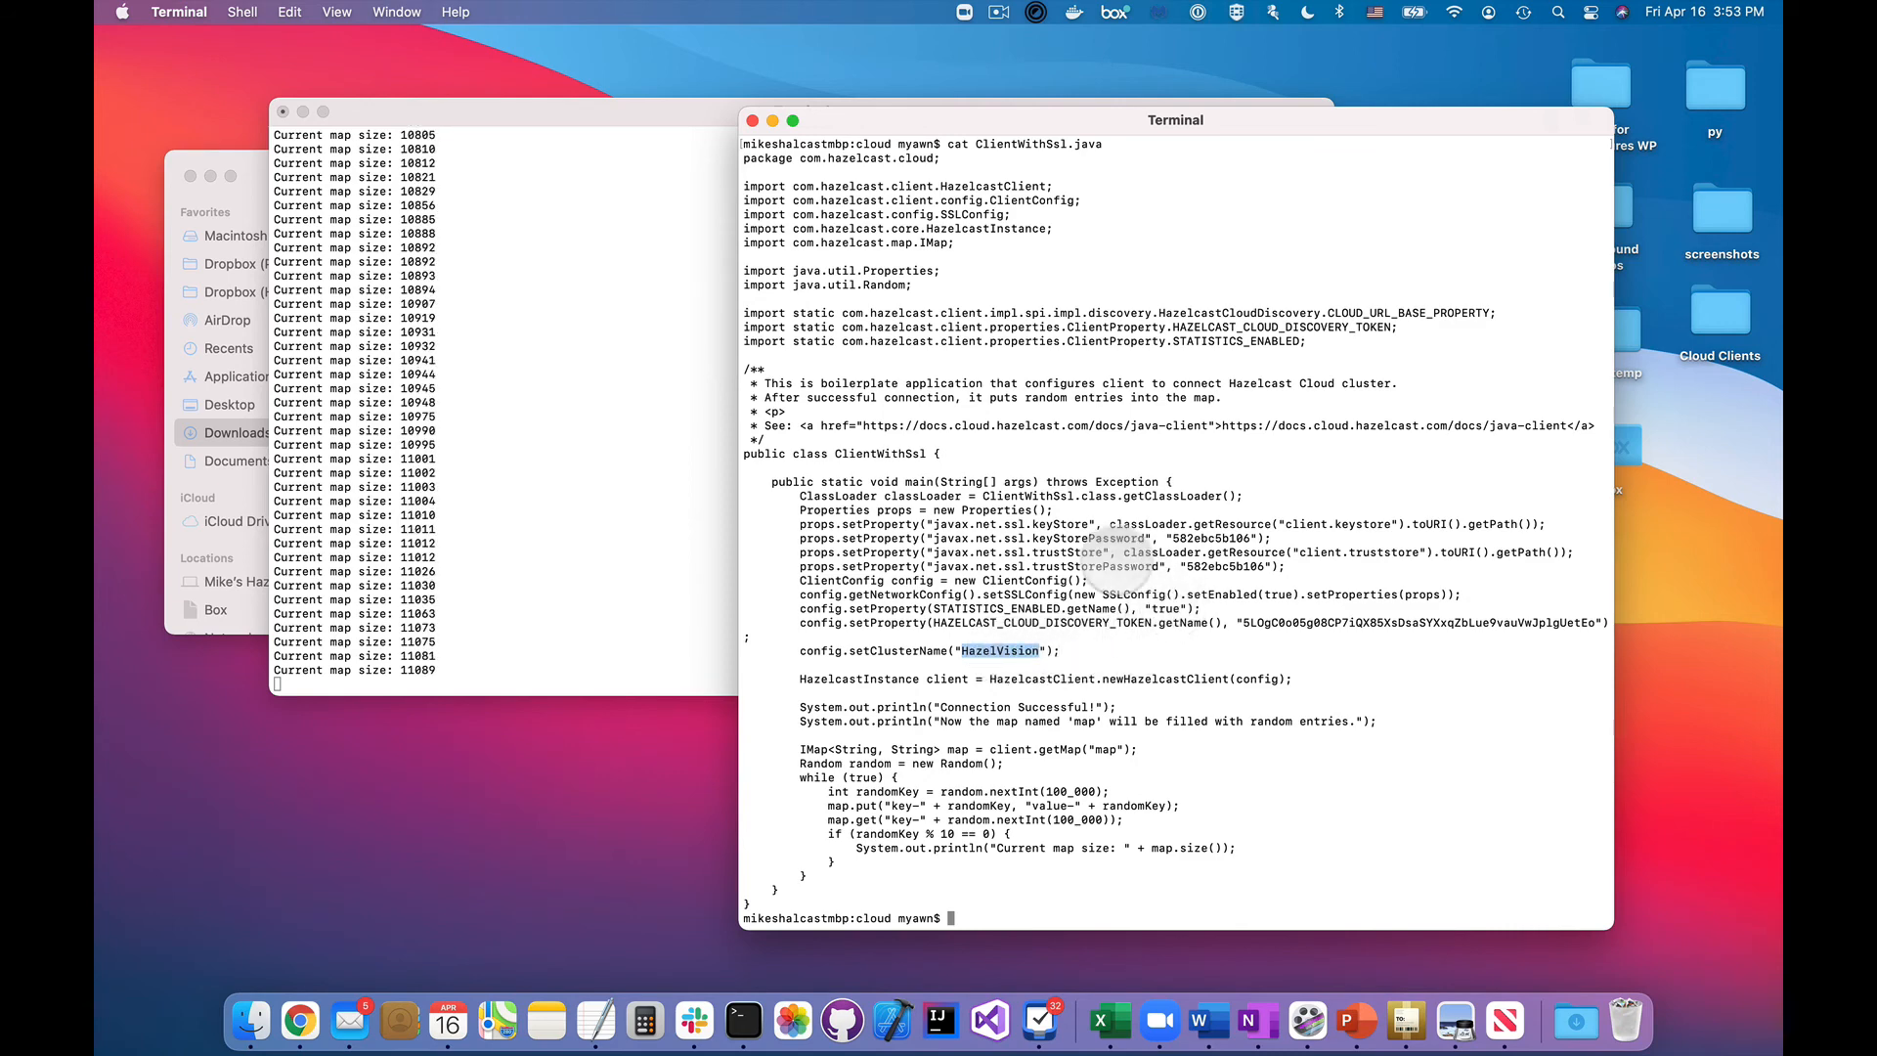
{"action": "left_click_drag", "start_coordinate": [1030, 524], "coordinate": [1073, 580]}
{"action": "left_click", "coordinate": [1071, 648]}
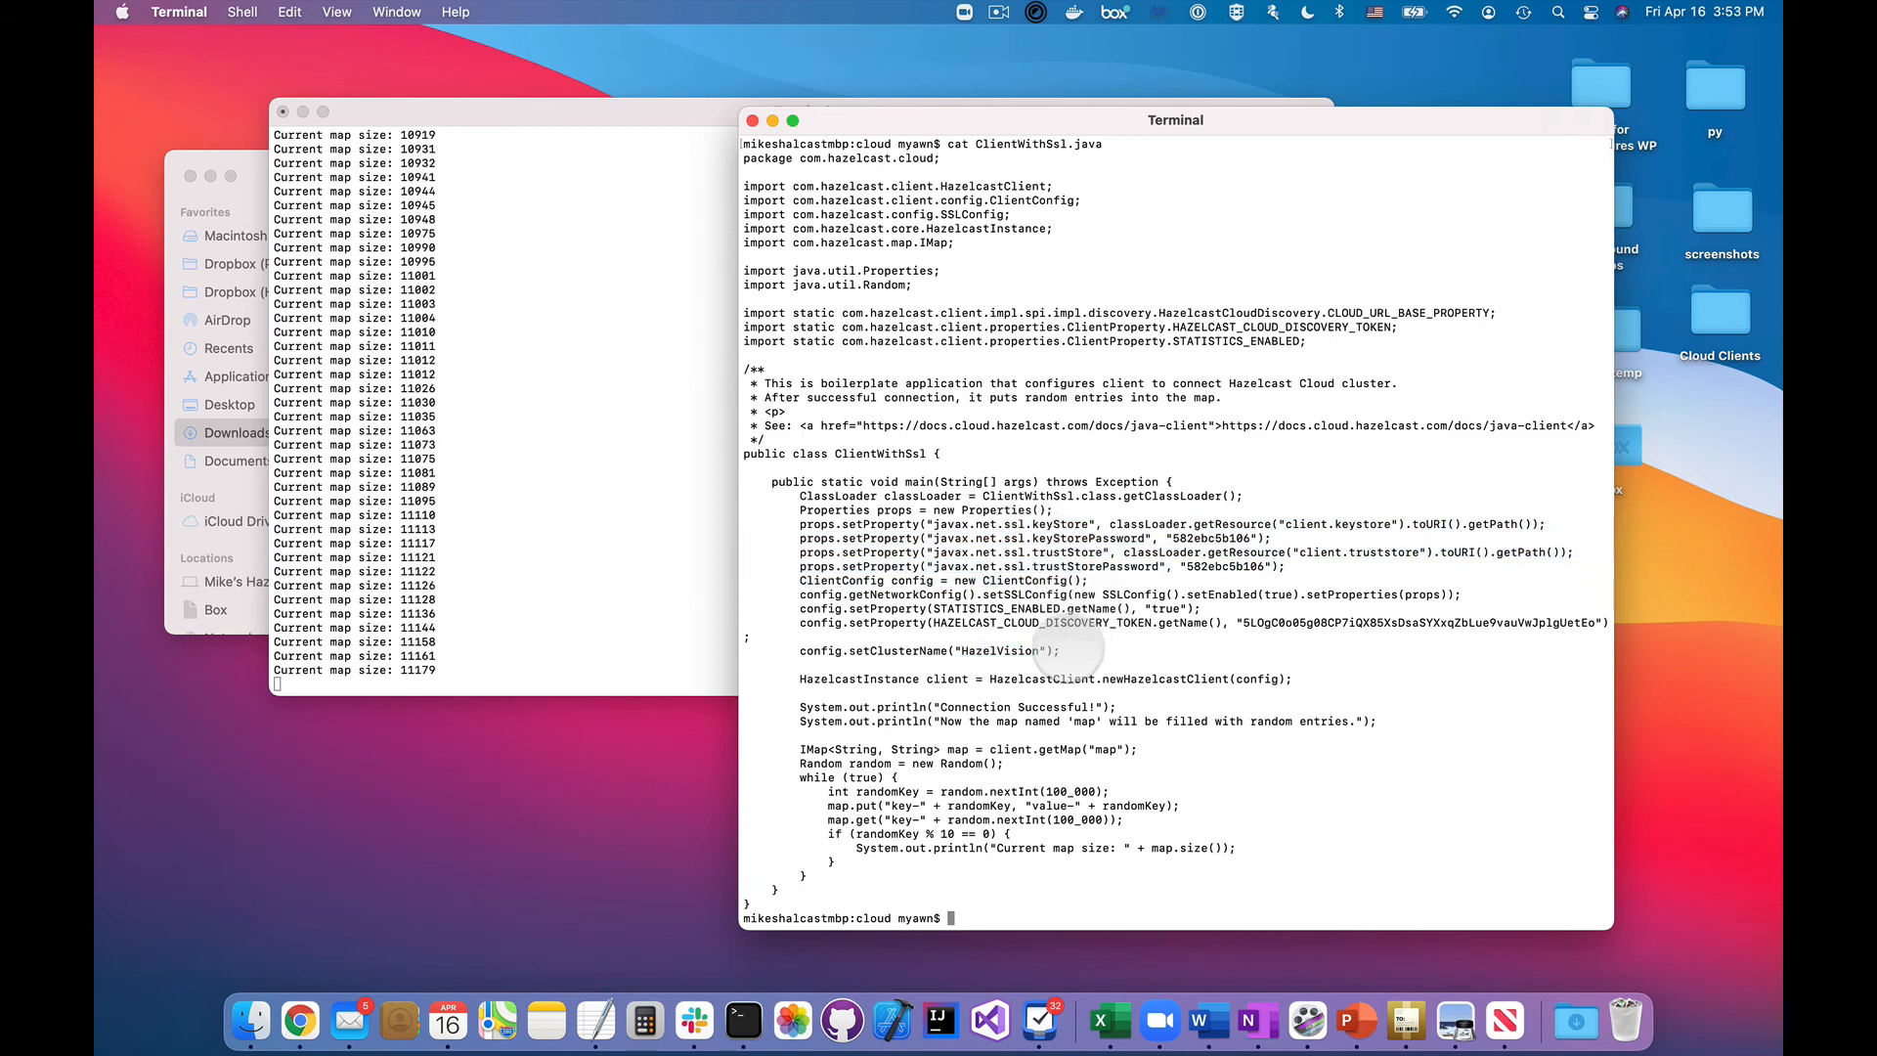
{"action": "double_click", "coordinate": [1198, 679]}
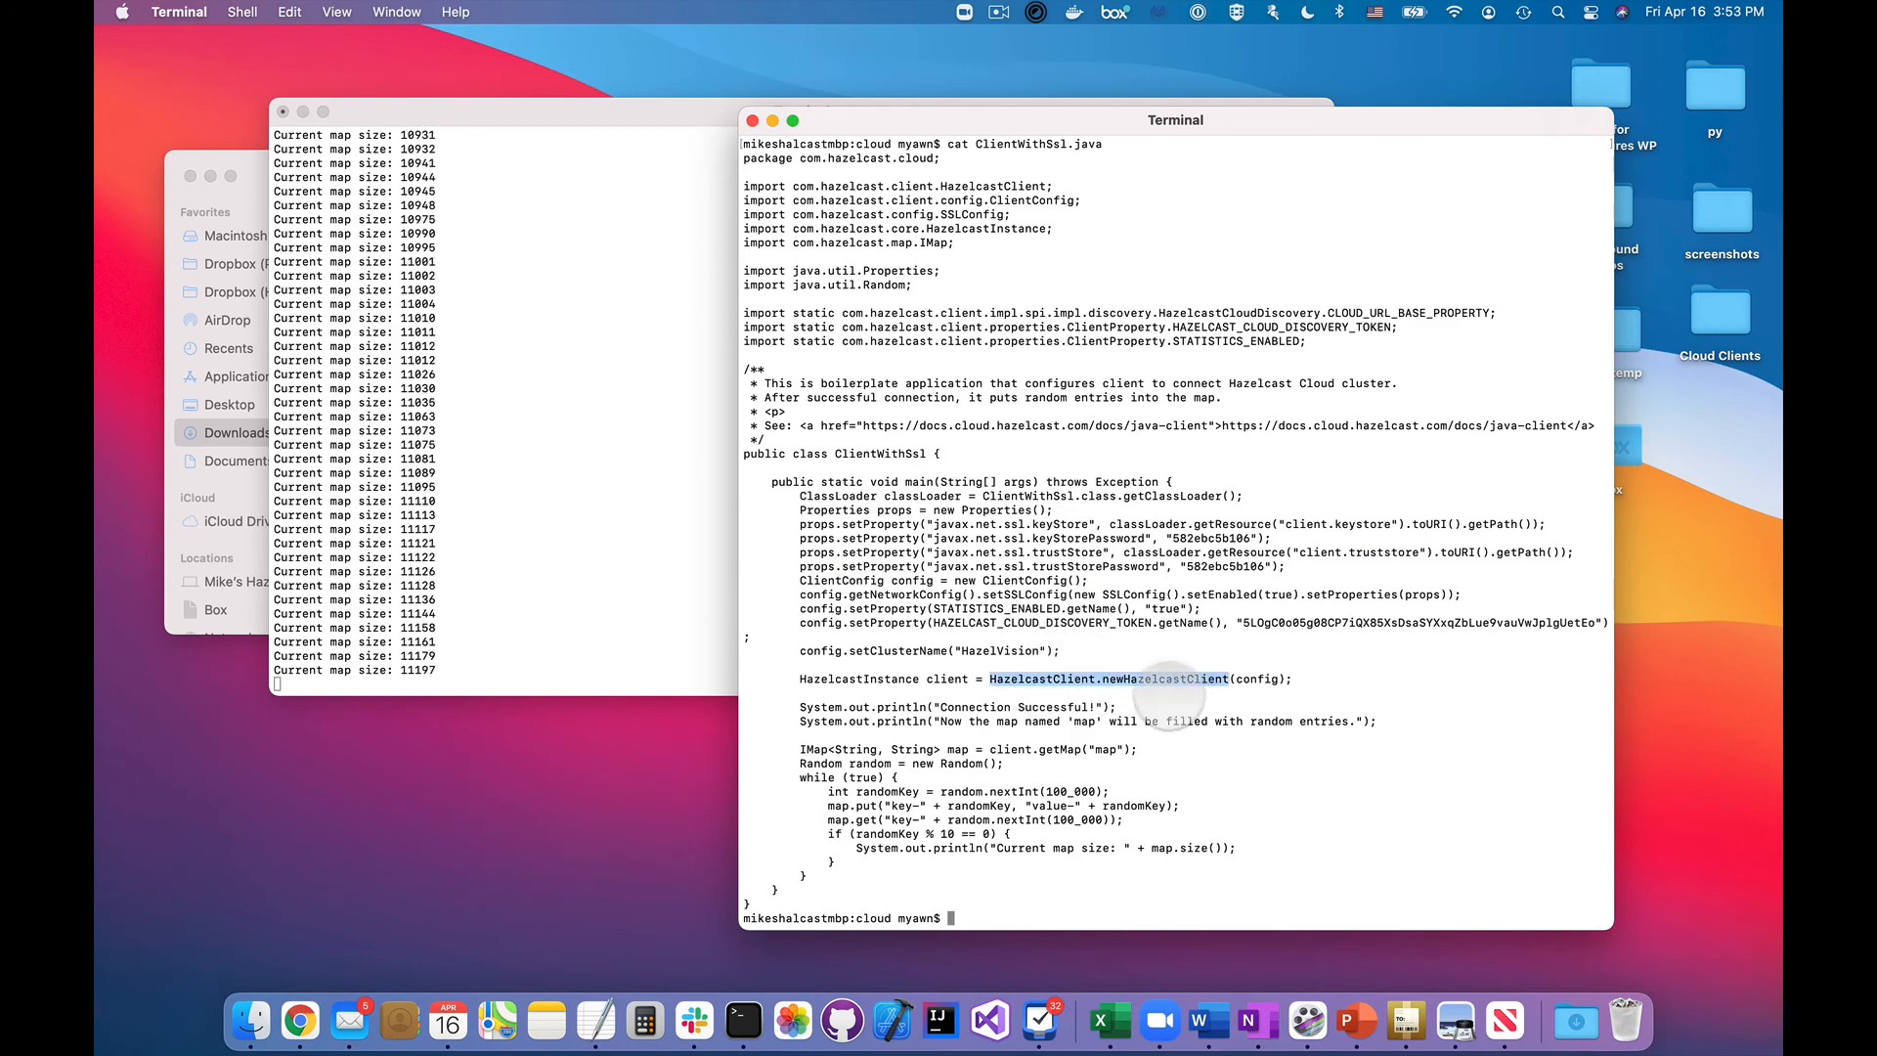